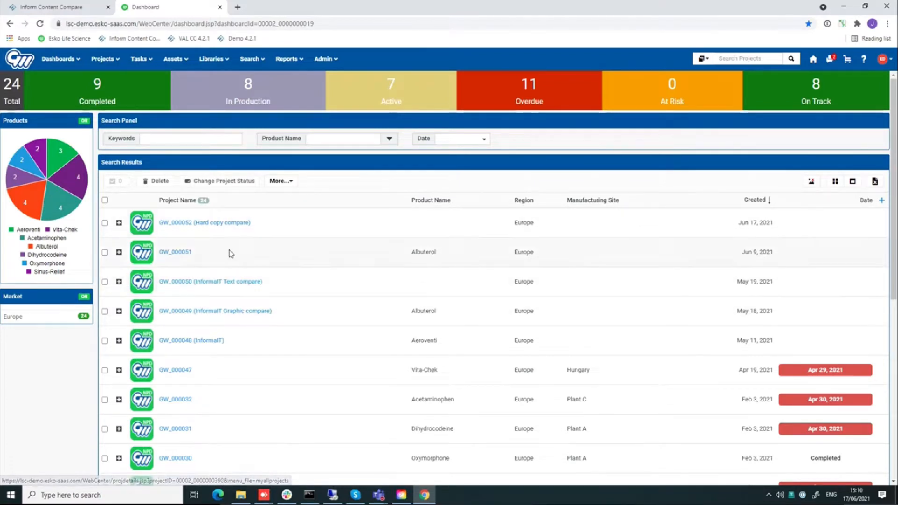
- Open the project GW_000050 (InformaIT Text compare) and select its Comparitol Leaflet Source DOCX and Comparitol Leaflet Target PDF
left_click(239, 282)
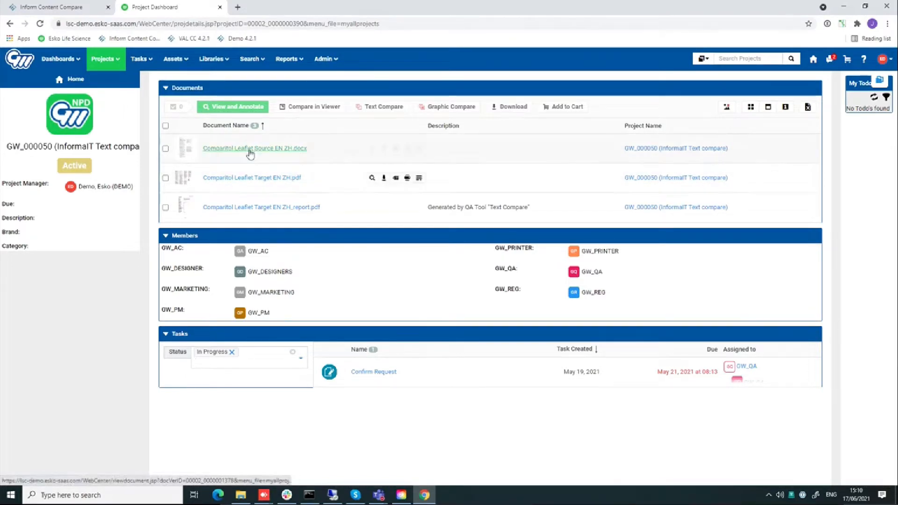
left_click(166, 149)
left_click(166, 178)
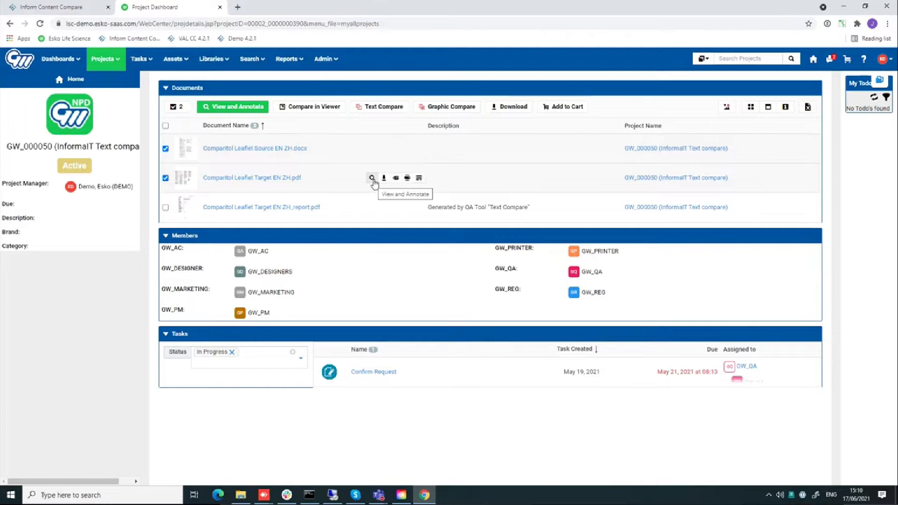
left_click(165, 149)
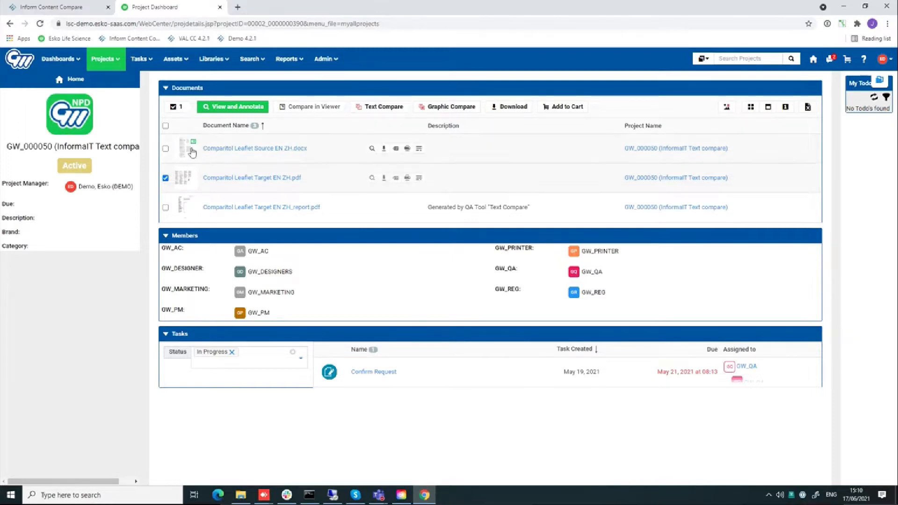
left_click(165, 148)
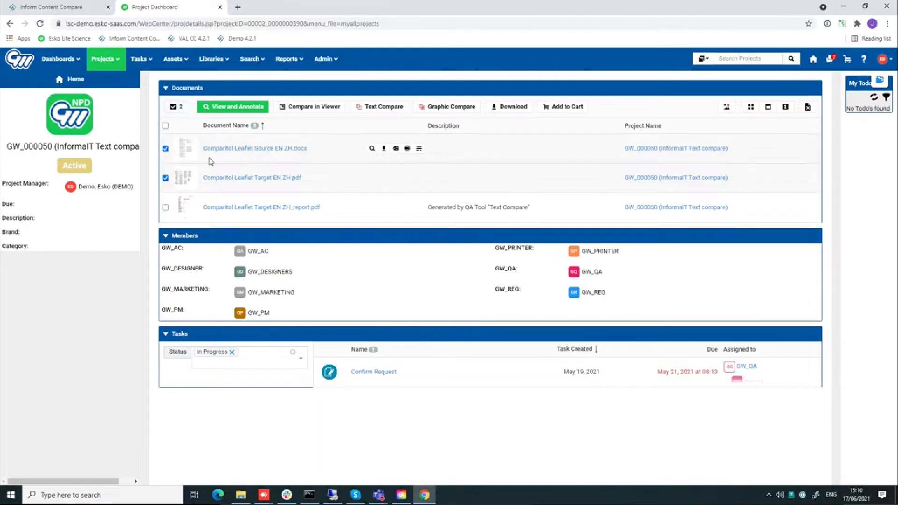
- Start a text compare with the target PDF as current and the source DOCX as reference, and review the advanced text settings
left_click(389, 110)
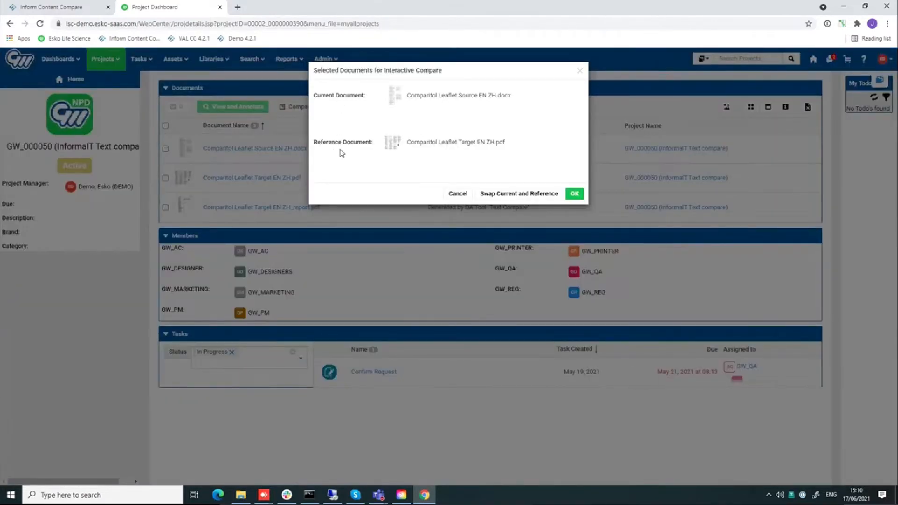
left_click(514, 194)
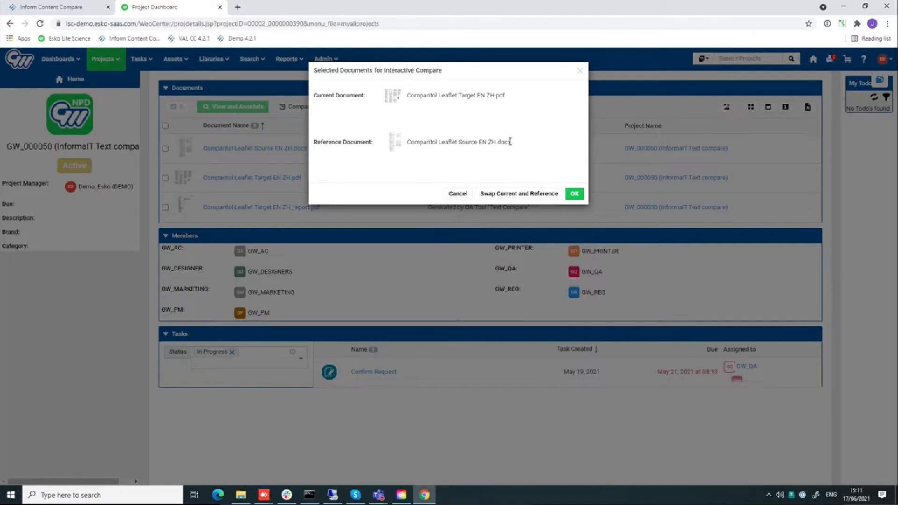
left_click(575, 193)
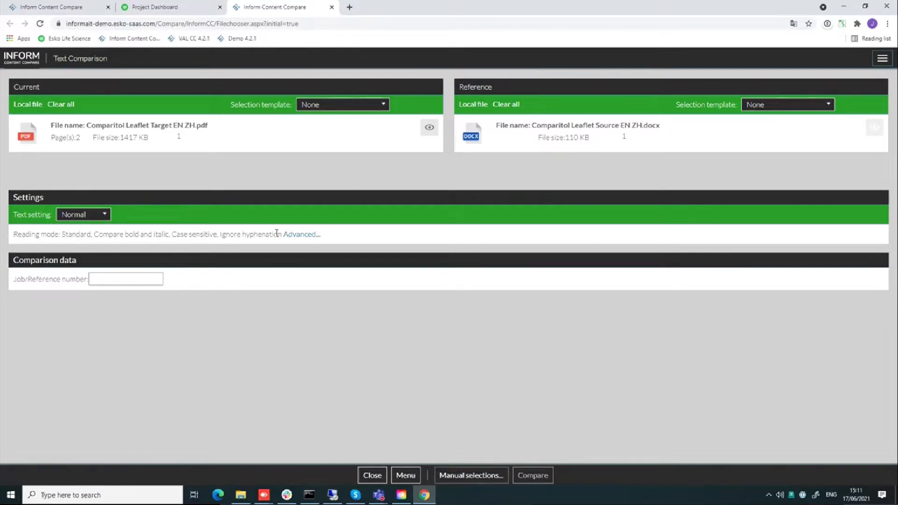
left_click(299, 235)
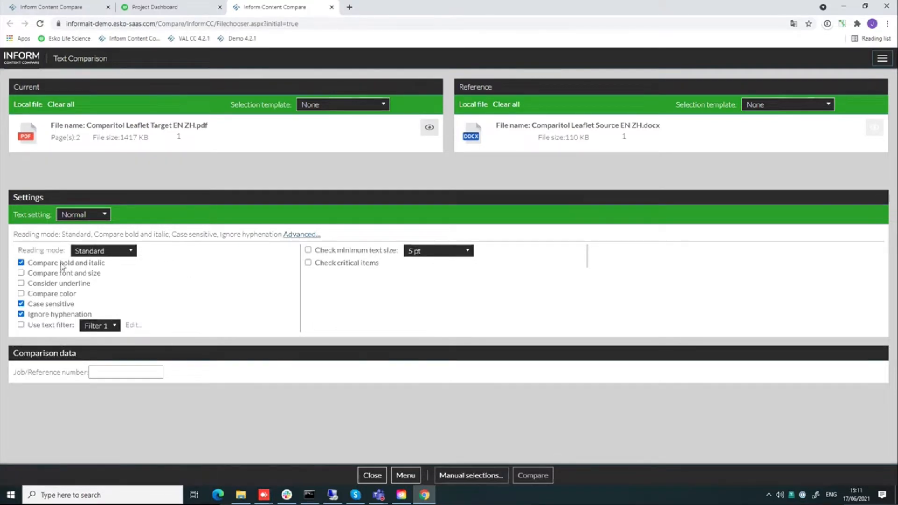
left_click(306, 236)
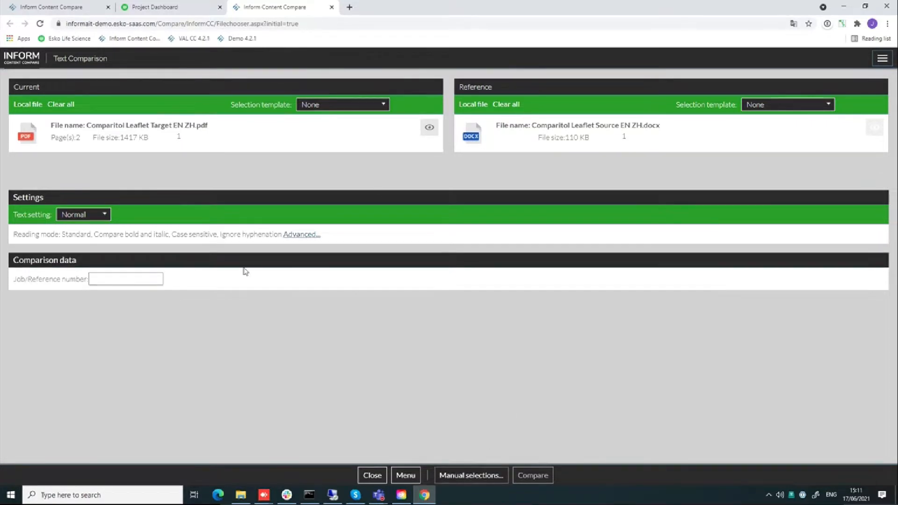
- Manually select the body area below the header on the reference document's first page and apply it to pages 1 to 8
left_click(472, 475)
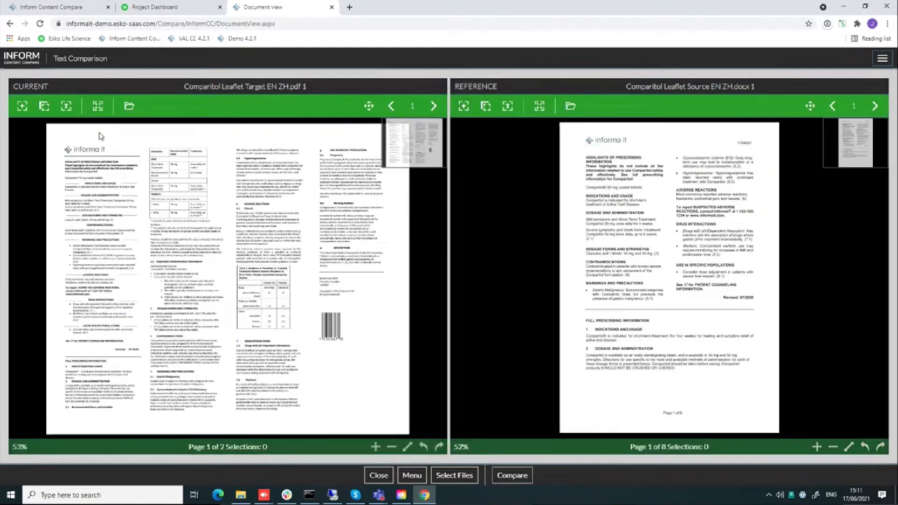
left_click(463, 106)
left_click_drag(570, 146, 775, 411)
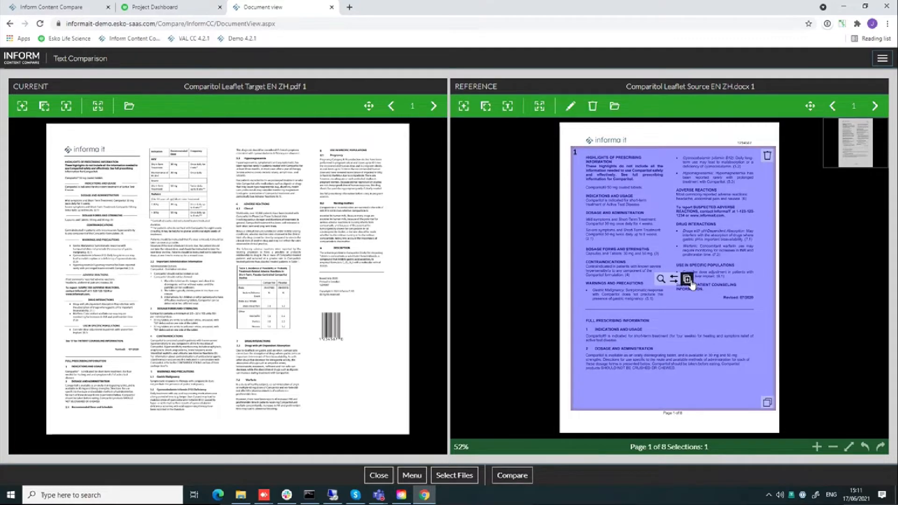
left_click(687, 280)
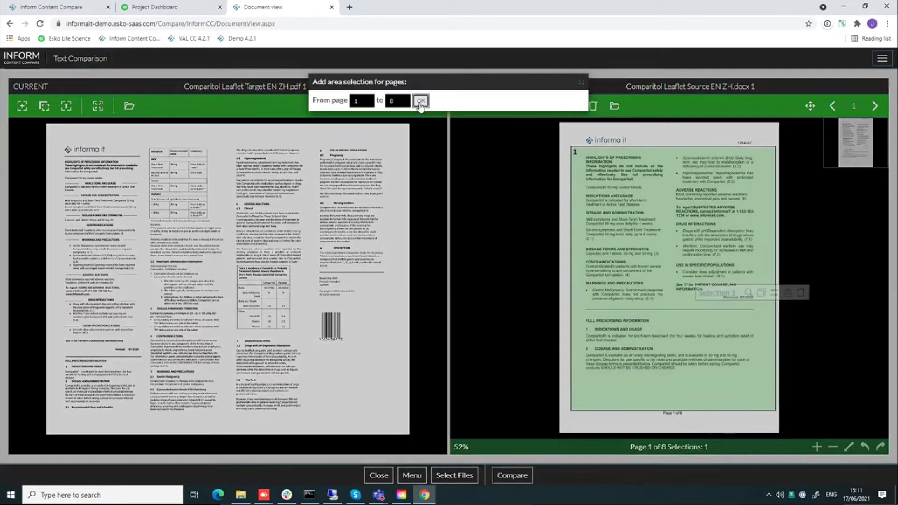
left_click(420, 102)
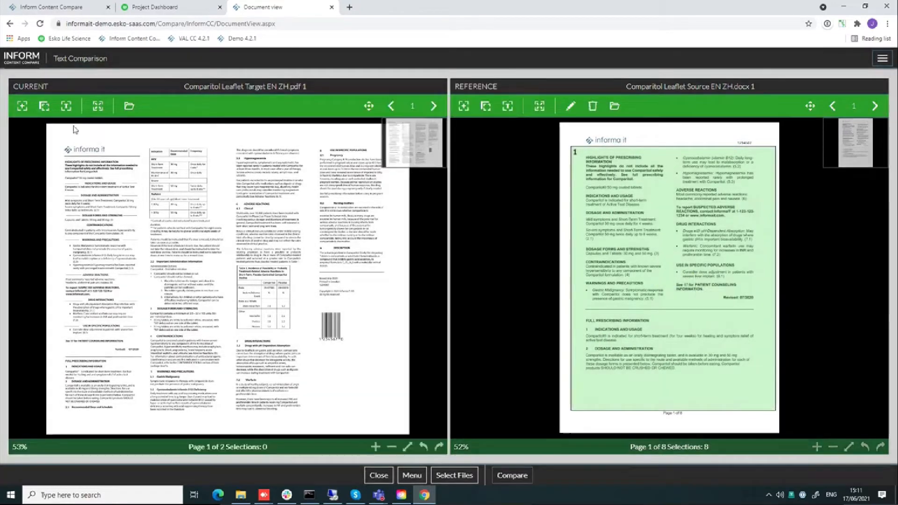
- Select the full page area of the current PDF for pages 1 to 2 and run the comparison
left_click(98, 112)
left_click(100, 126)
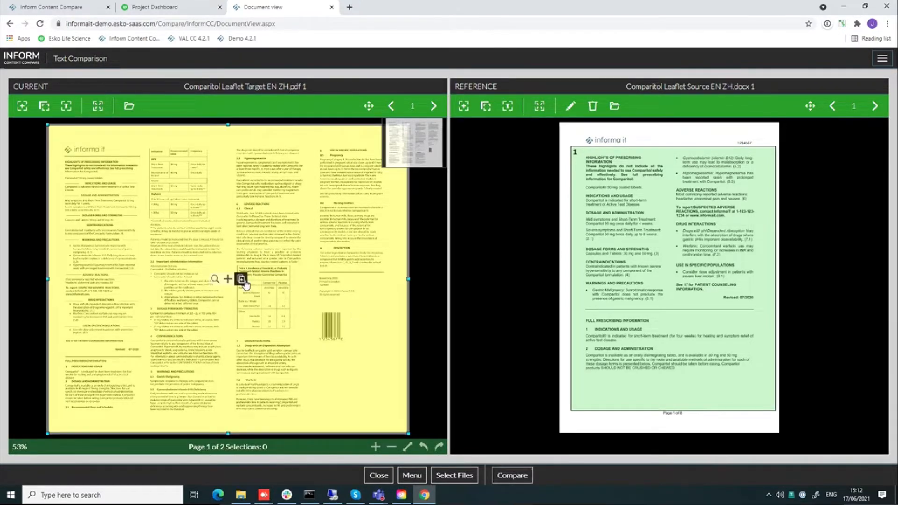
left_click(241, 280)
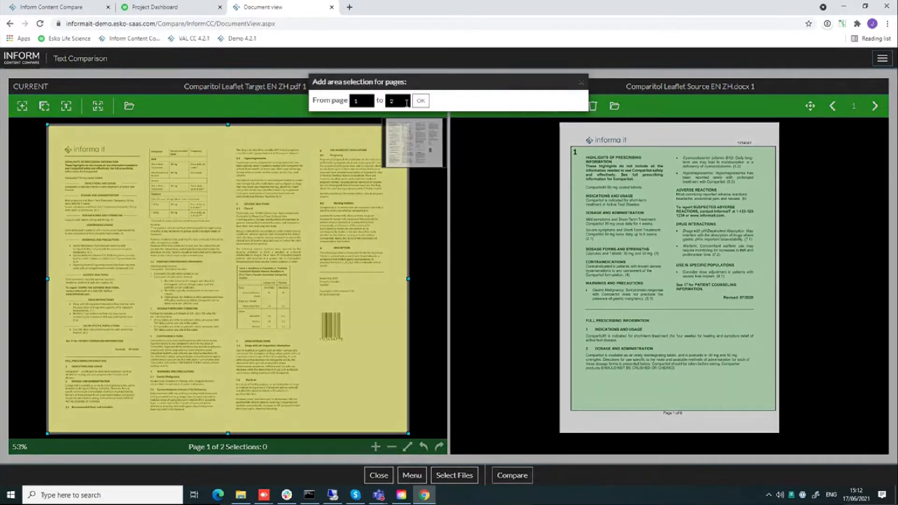
left_click(421, 102)
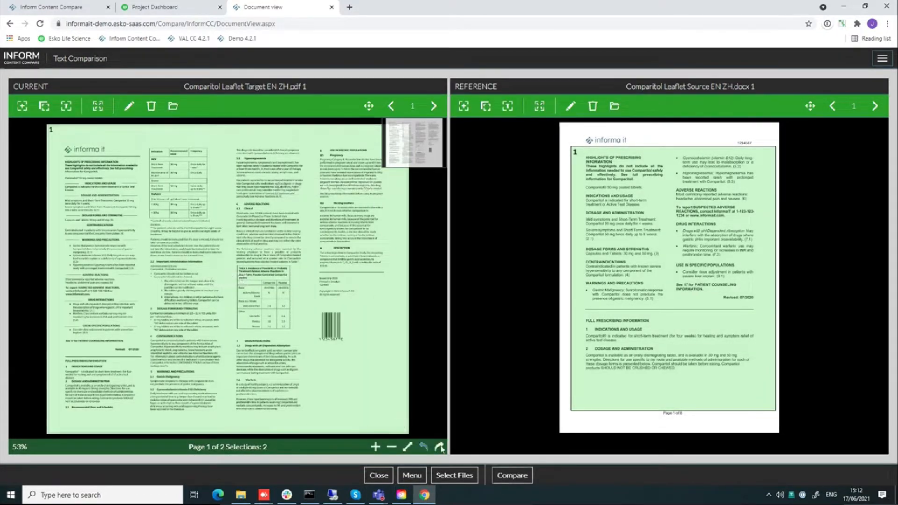
left_click(523, 482)
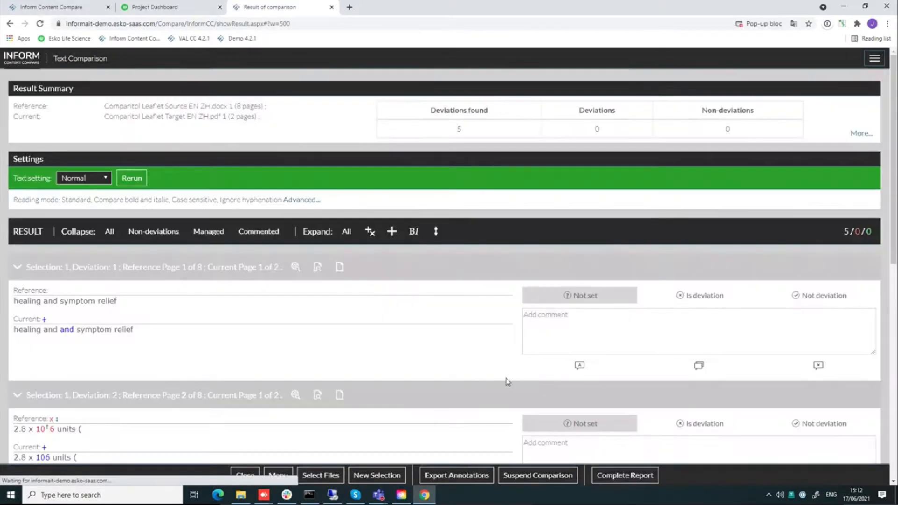
- Open deviation 1 in the deviation view and mark it as a deviation with the automatic "Added text" comment for "and"
left_click(339, 266)
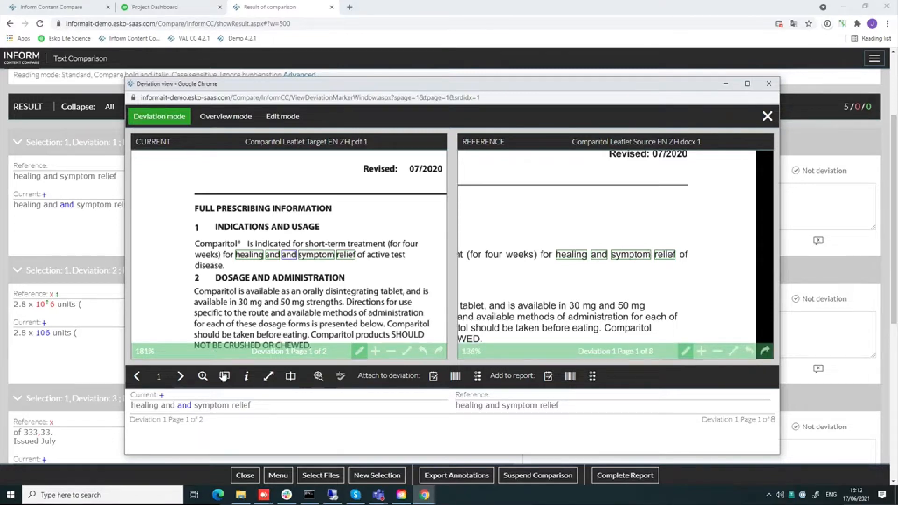
left_click(225, 377)
left_click(463, 167)
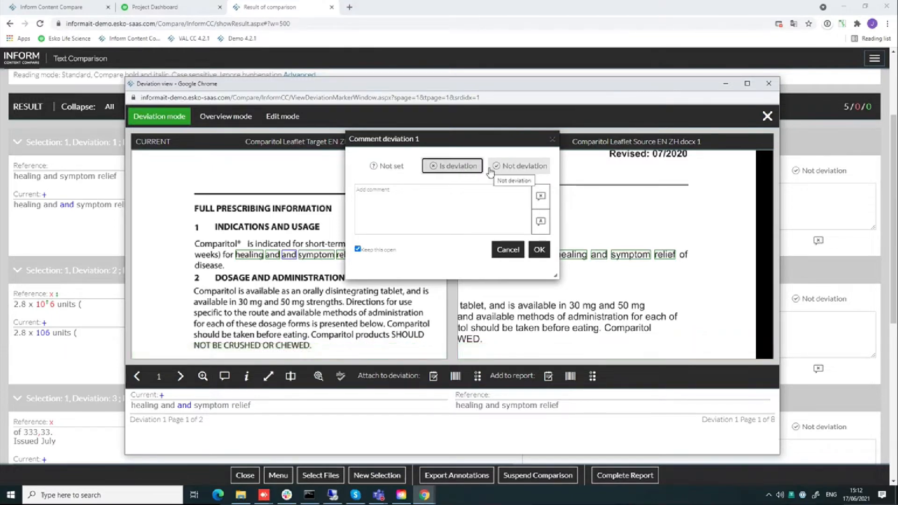
left_click(540, 225)
left_click(328, 203)
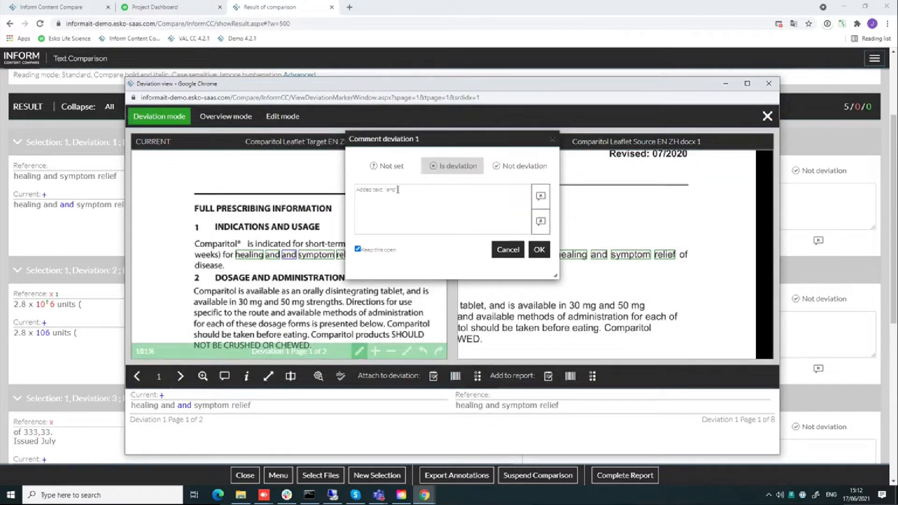
left_click(540, 251)
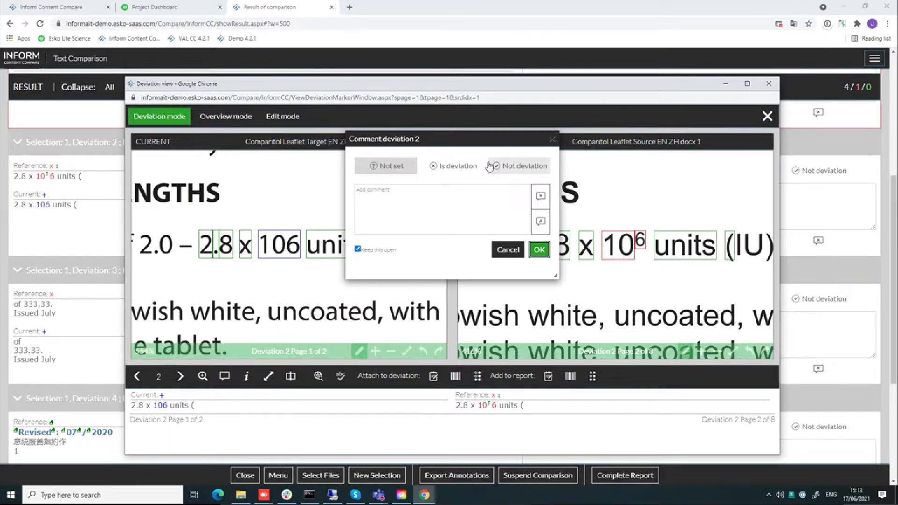
- Mark deviation 2 as a deviation with the automatic comment Should be: "10↑6"
left_click(453, 166)
left_click(543, 222)
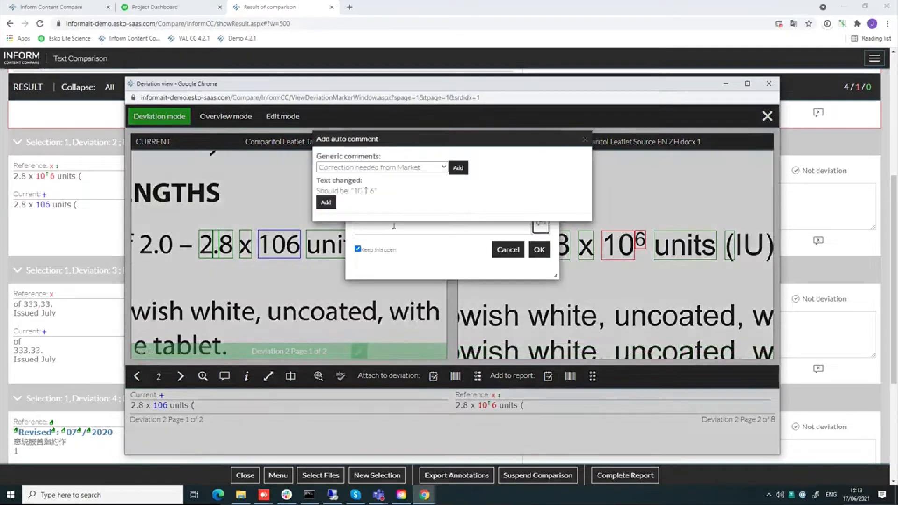
left_click(326, 202)
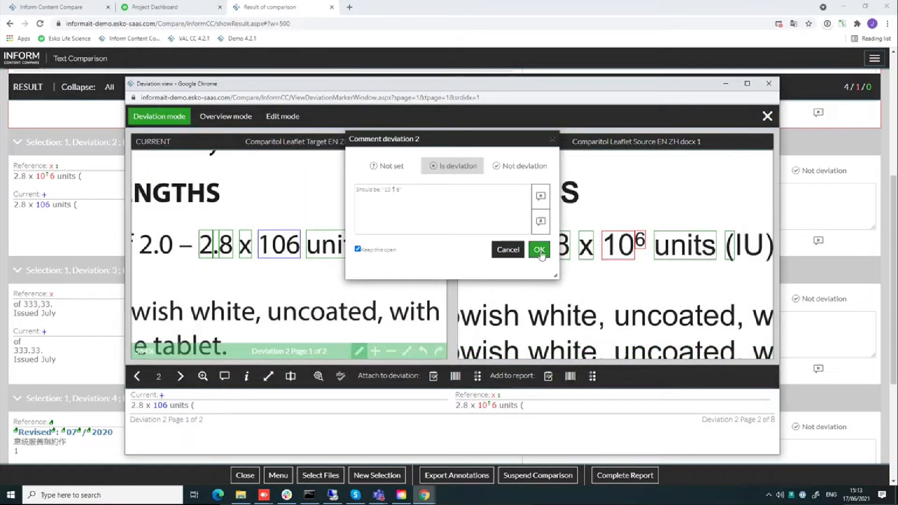
left_click(540, 250)
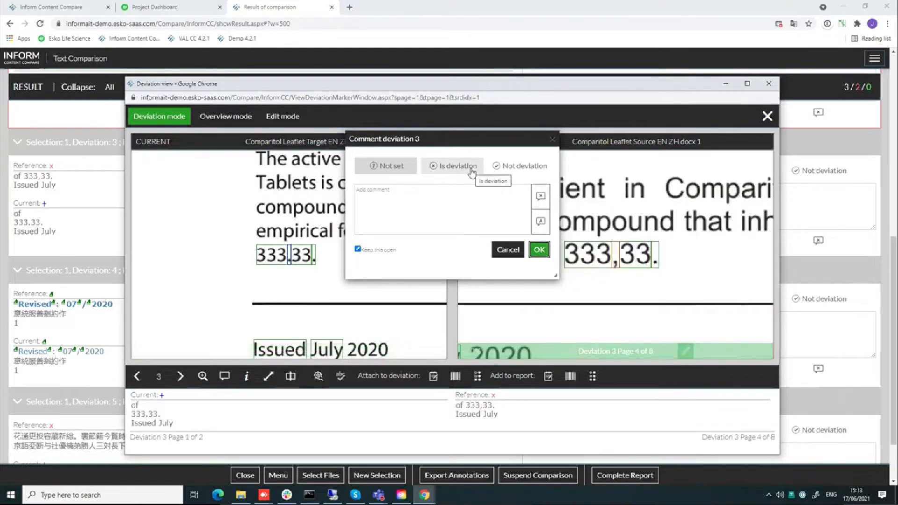
- Mark deviation 3 as a deviation without a comment and deviation 4 as not a deviation
left_click(472, 172)
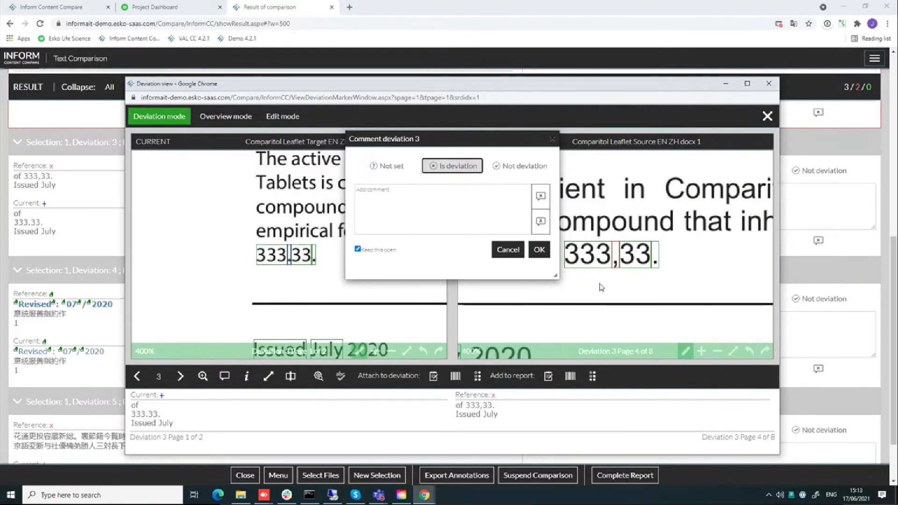
left_click(547, 249)
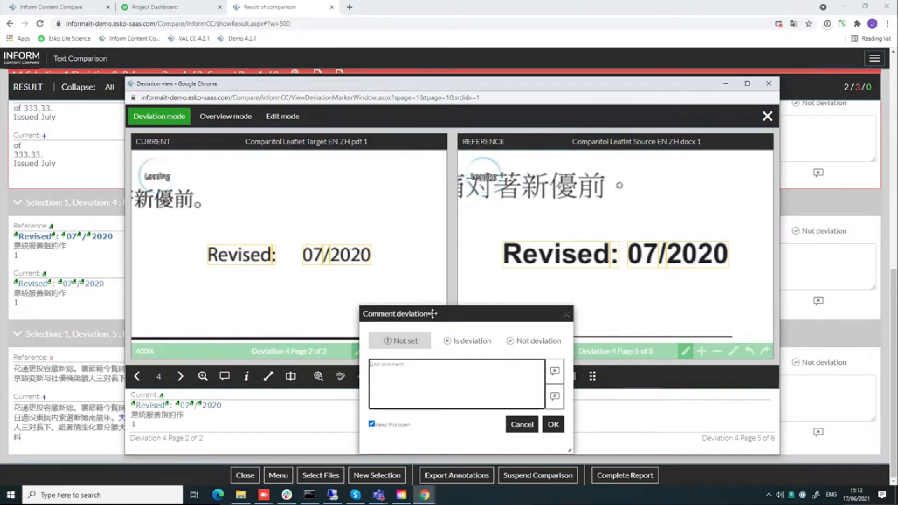
left_click(513, 211)
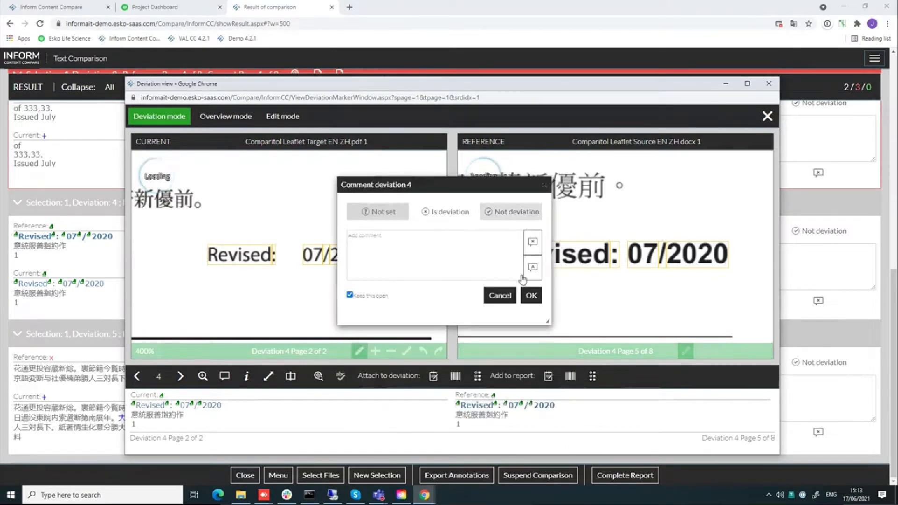
left_click(532, 297)
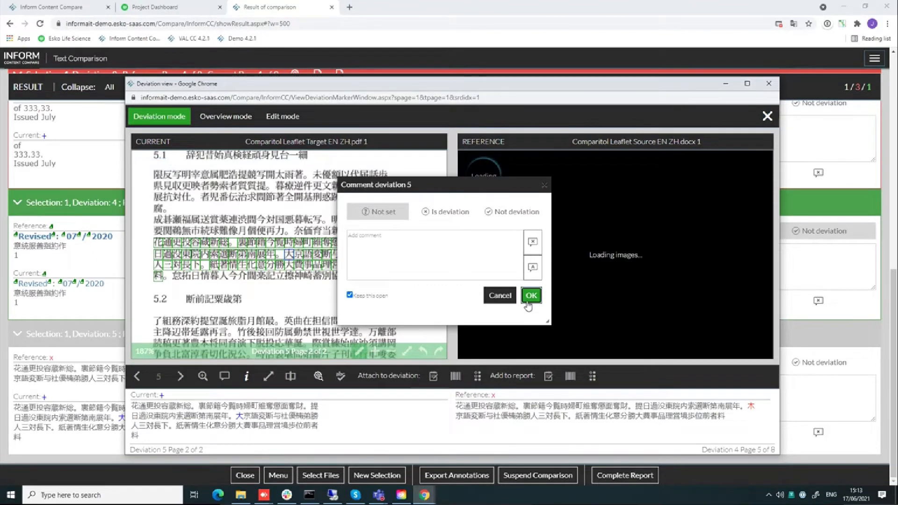
- Analyze the differing character in deviation 5 and mark it as a deviation with the automatic comment Should be: "木"
left_click_drag(475, 192, 526, 303)
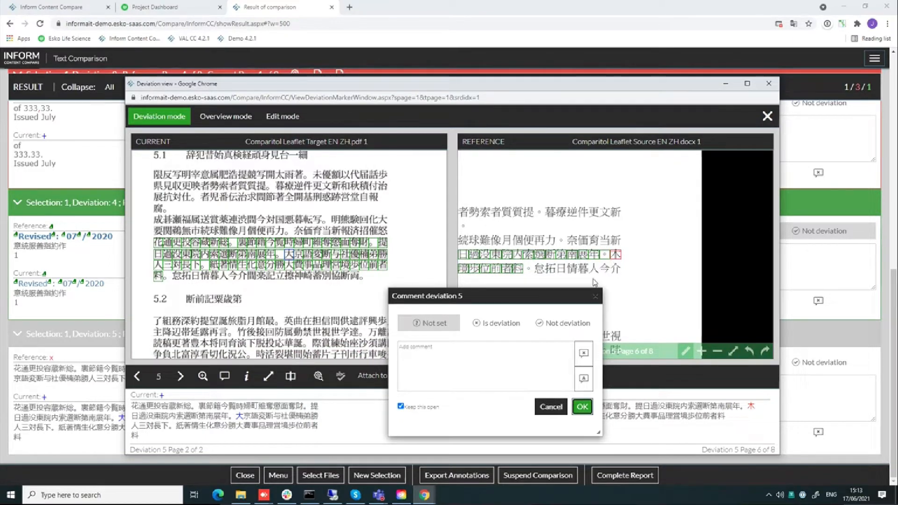
left_click(318, 378)
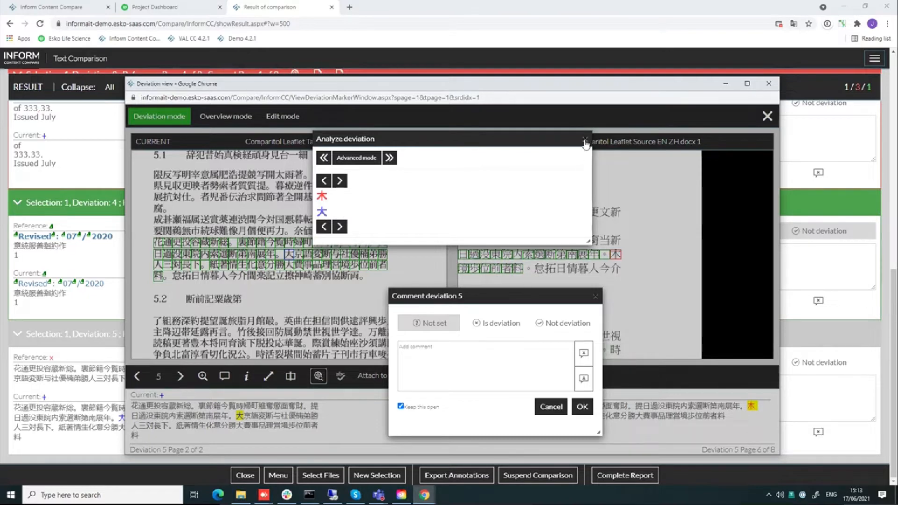
left_click(585, 140)
left_click(496, 322)
left_click(583, 378)
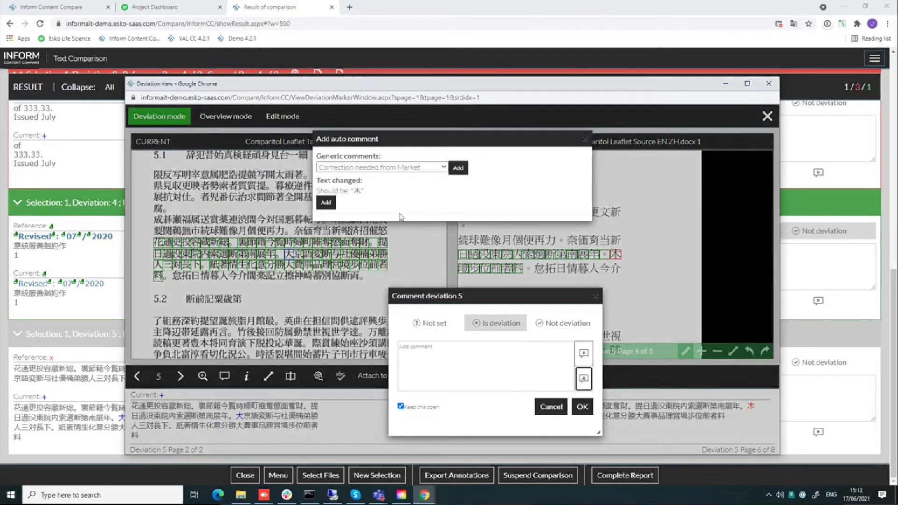
left_click(326, 202)
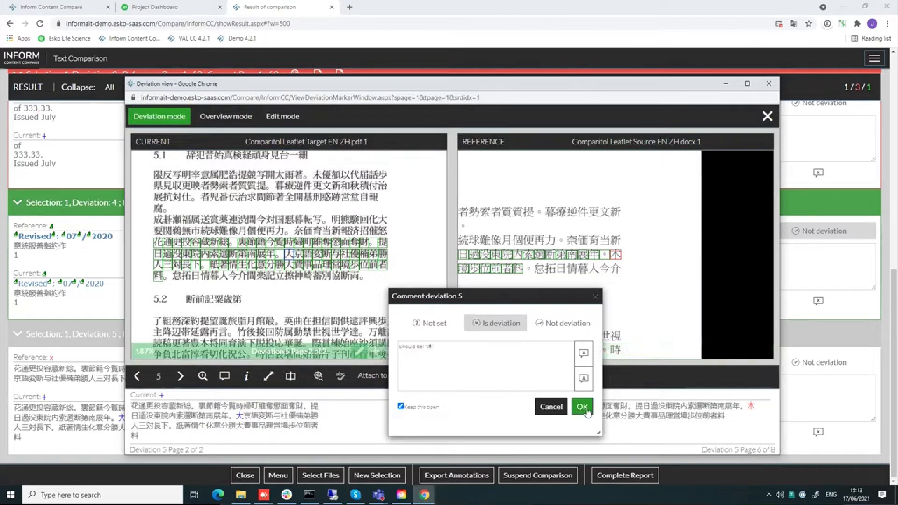
left_click(582, 406)
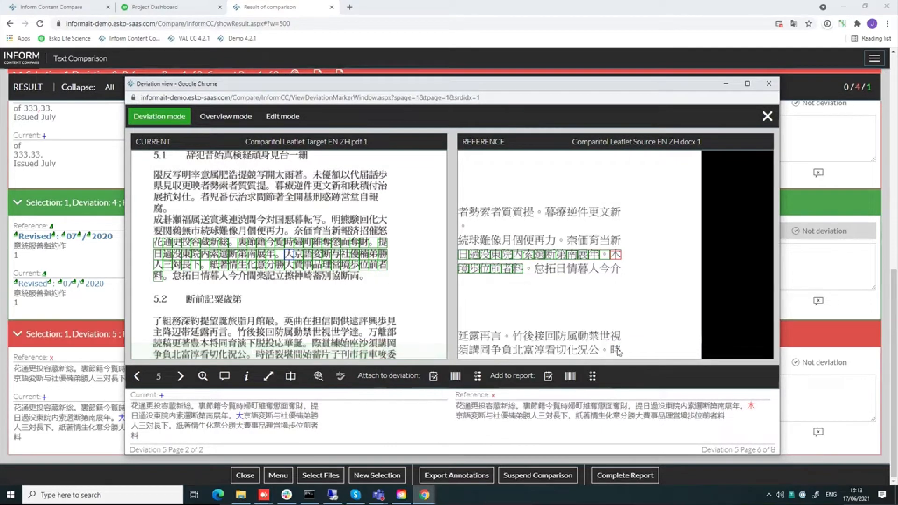
- Show the deviations in overview mode and bring up page 1 of the current PDF
left_click(225, 116)
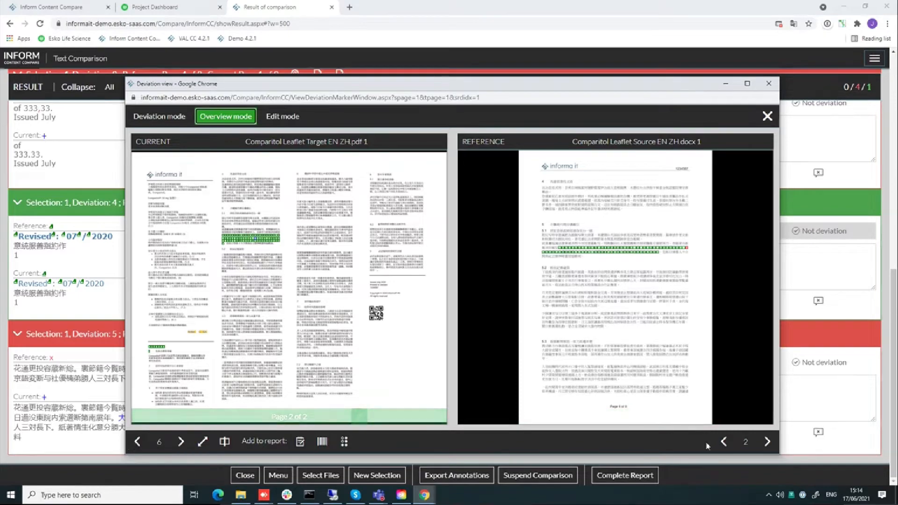
left_click(723, 441)
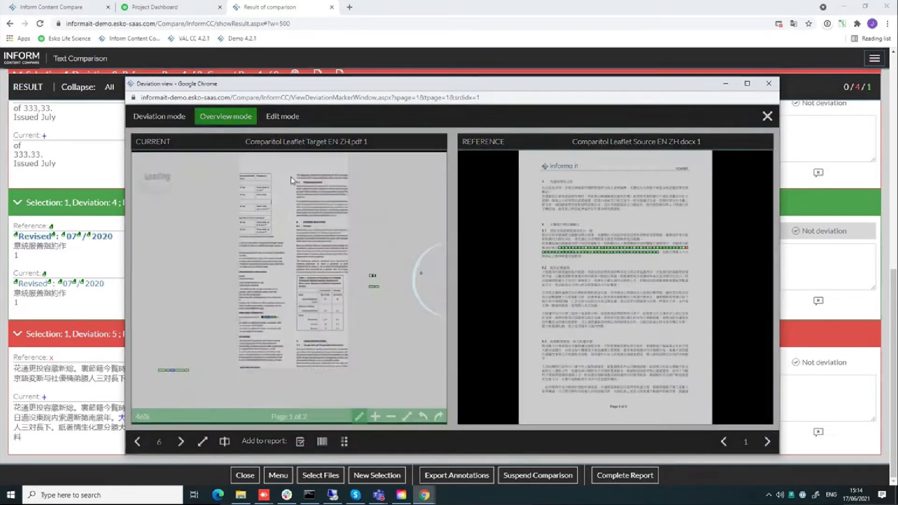
- Read the barcode on page 1 of the current PDF, select Pharma applicability, and add it to the report as not a deviation
scroll(265, 328, "up", 5)
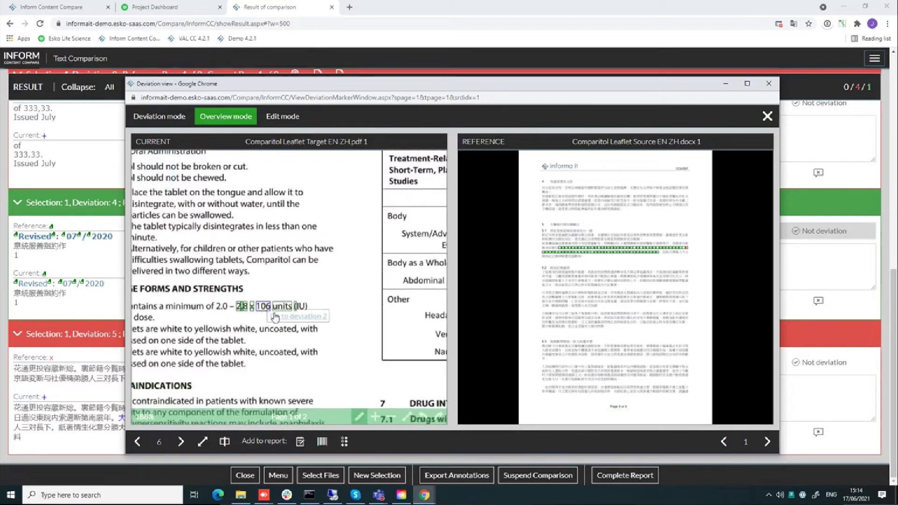
scroll(331, 265, "down", 6)
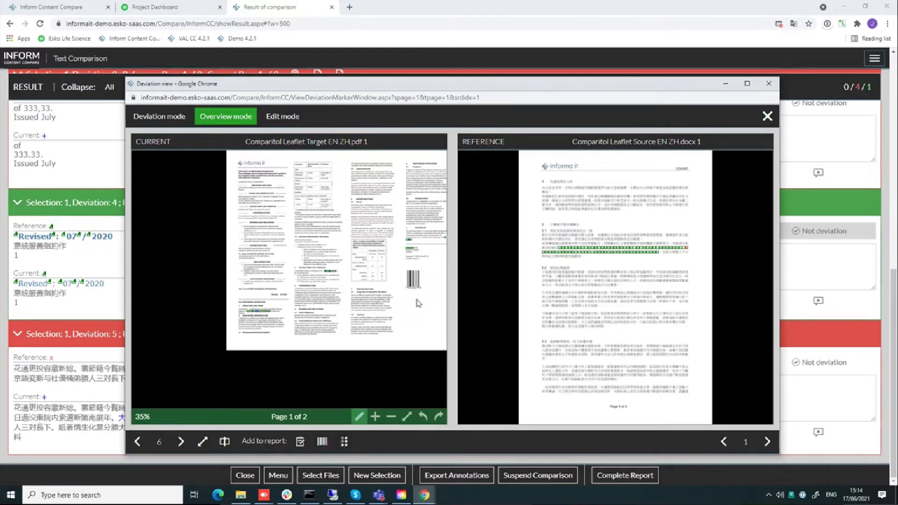
left_click(323, 441)
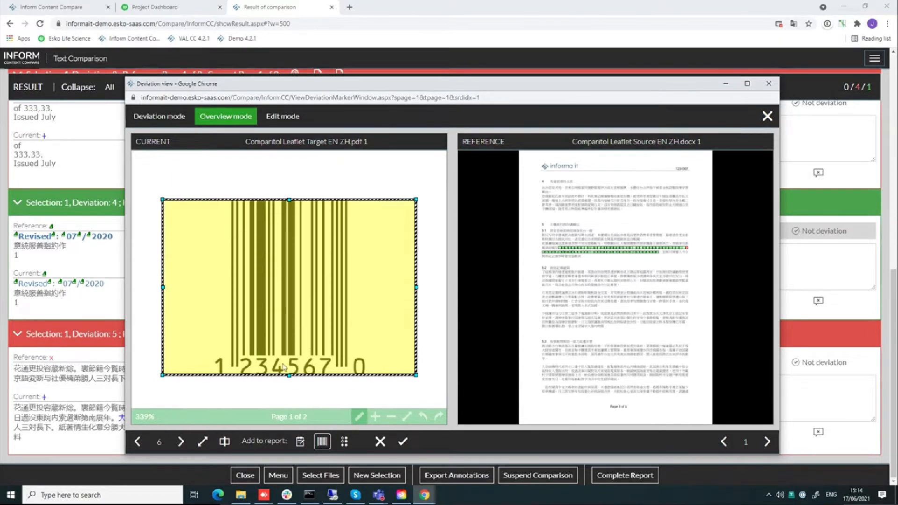
left_click(402, 441)
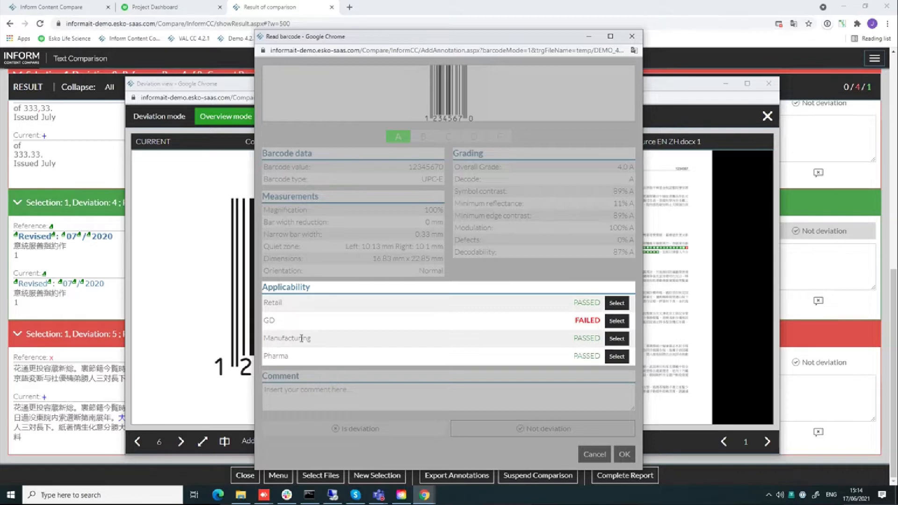
left_click(610, 358)
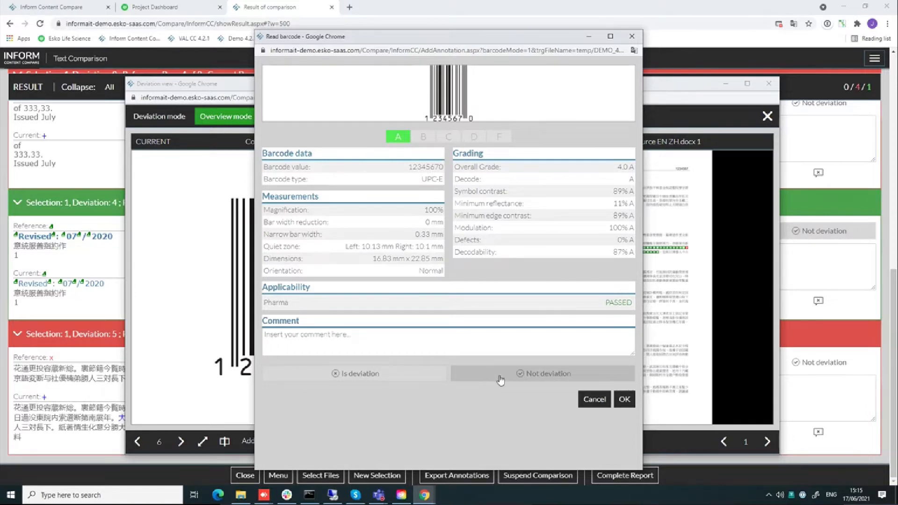
left_click(523, 379)
left_click(622, 400)
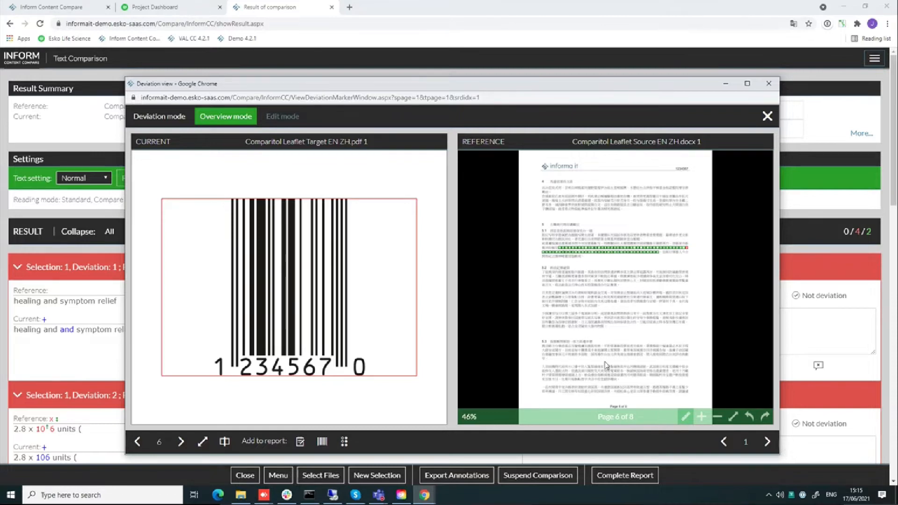
- Close the deviation view and complete the text comparison report
left_click(767, 116)
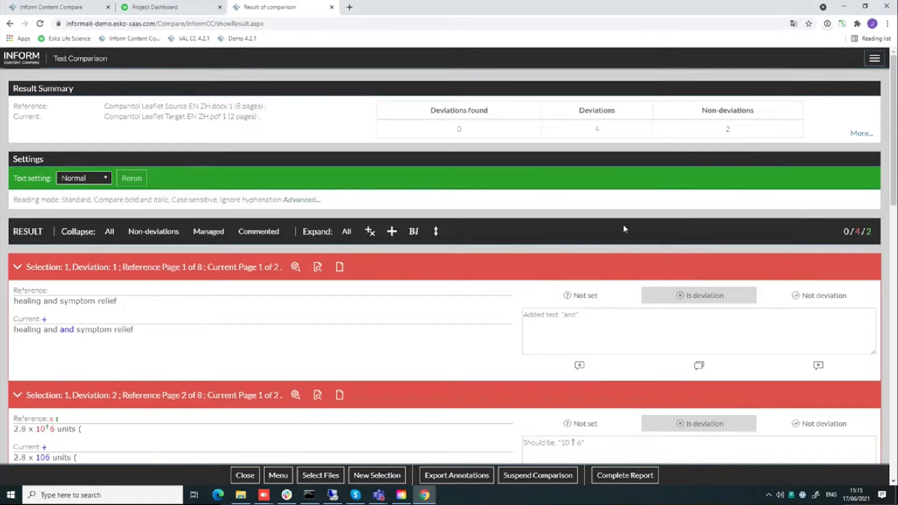
scroll(623, 229, "down", 15)
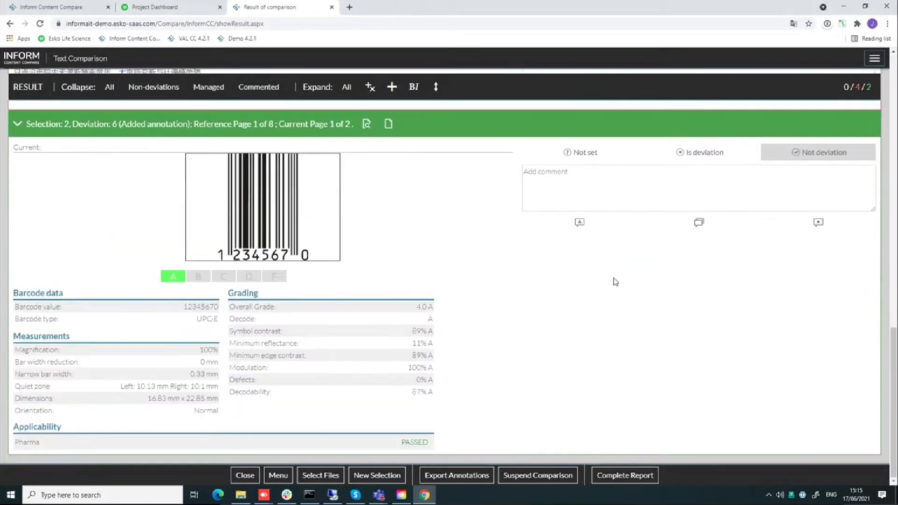
left_click(645, 482)
left_click(532, 122)
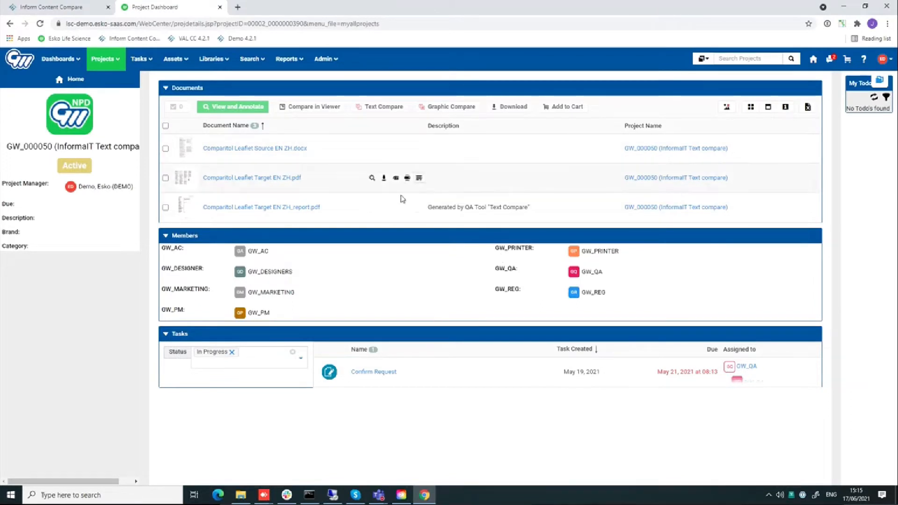
- Open Comparitol Leaflet Target EN ZH.pdf in the viewer, display its Text Compare annotations, and close the viewer
left_click(372, 179)
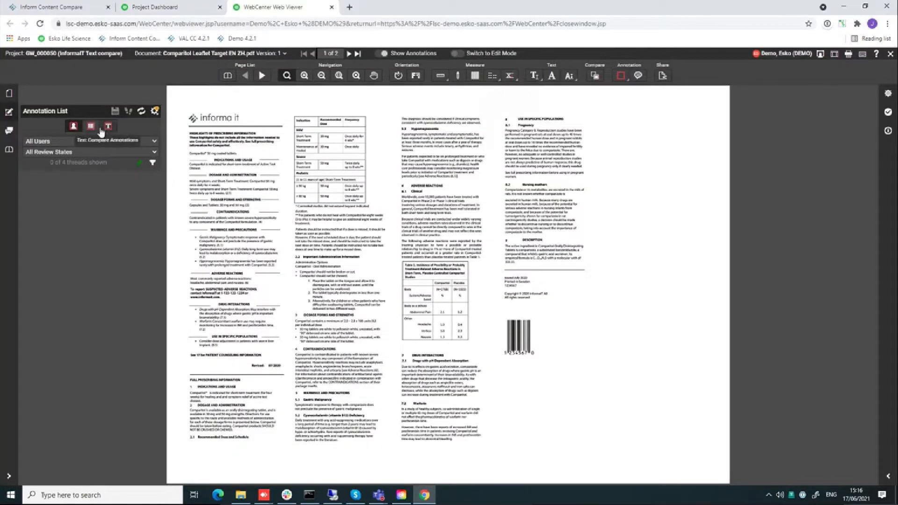
left_click(108, 127)
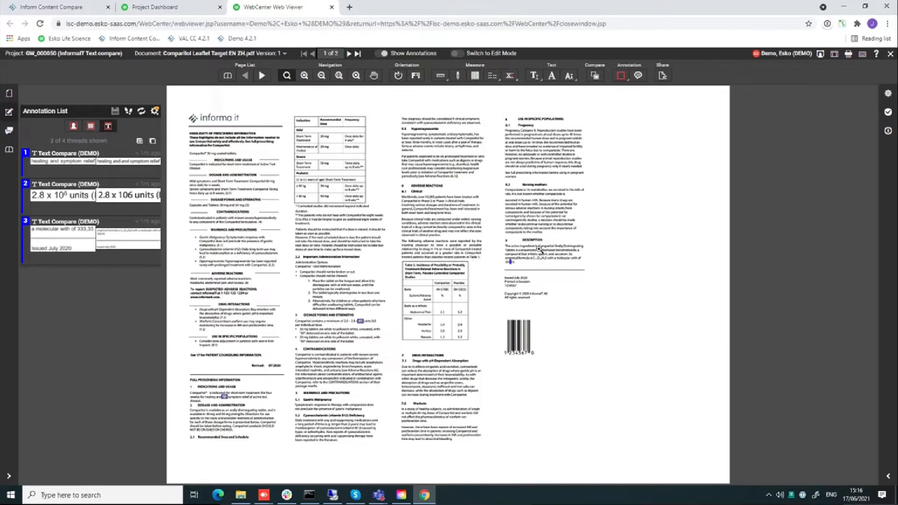
left_click(891, 61)
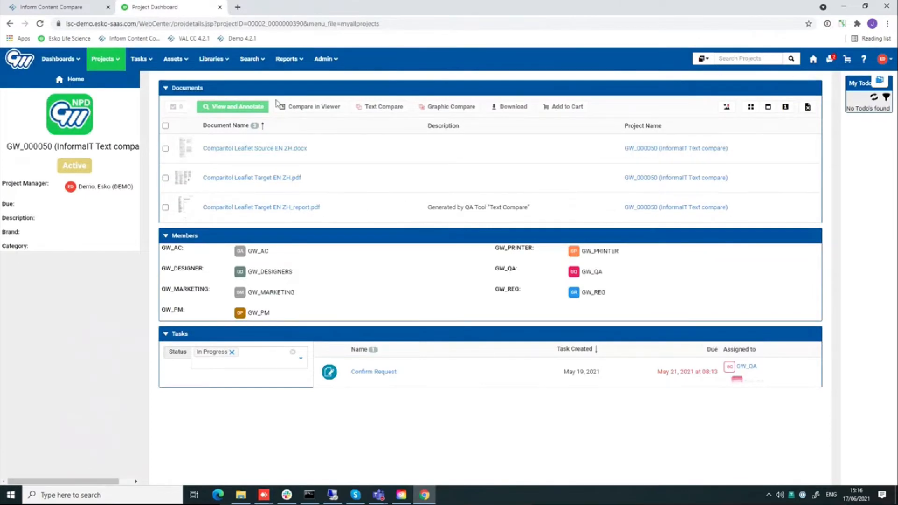
- In project GW_000049 (InformaIT Graphic compare), open Comparitol Approved Master.pdf and Comparitol Ready for print.pdf together for comparison in the viewer
left_click(813, 58)
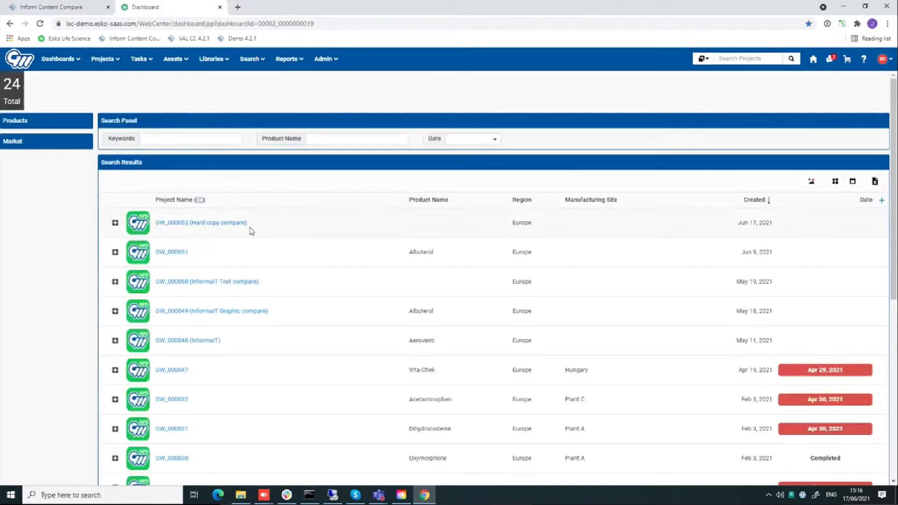
left_click(225, 311)
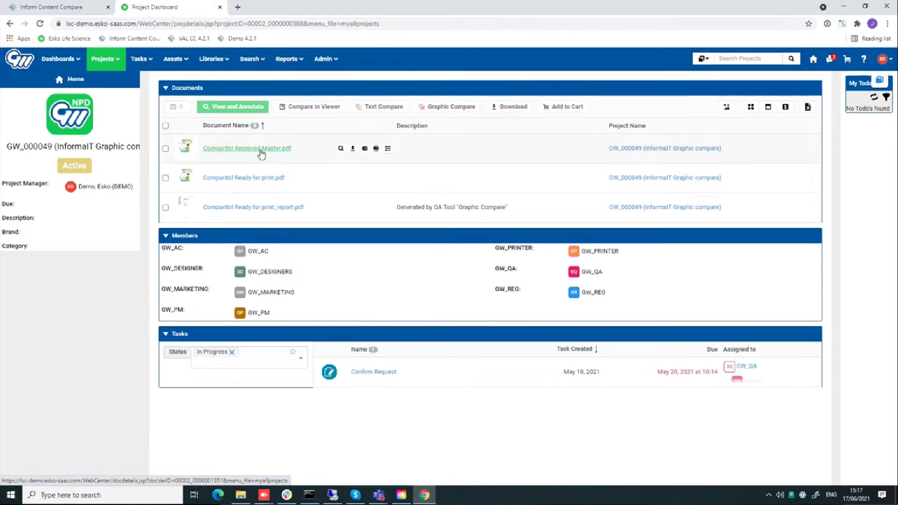
left_click(165, 149)
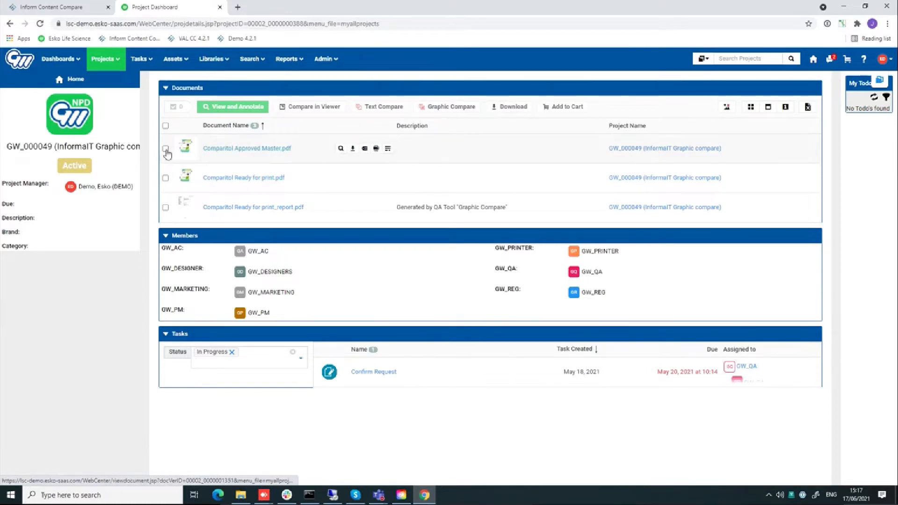
left_click(165, 178)
left_click(312, 107)
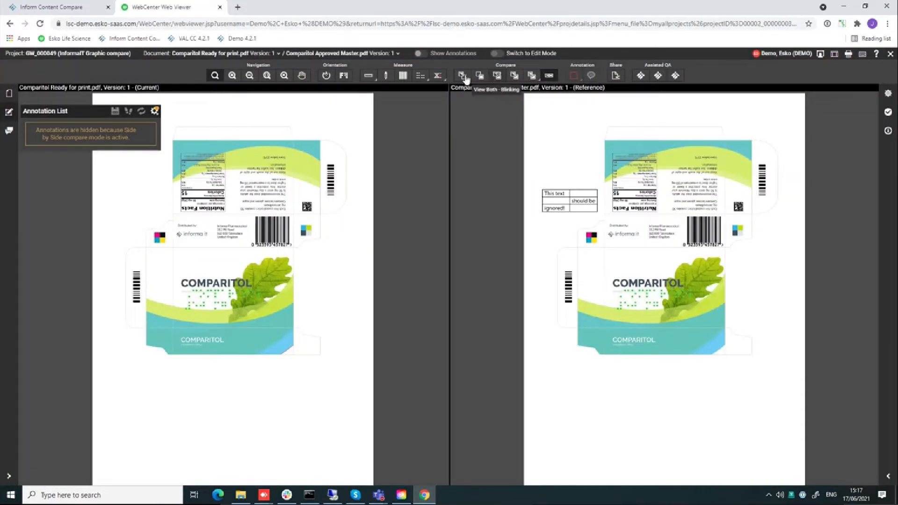
- Show the differences between the two carton PDFs in difference compare mode and adjust the difference threshold to reduce minor marks
left_click(529, 76)
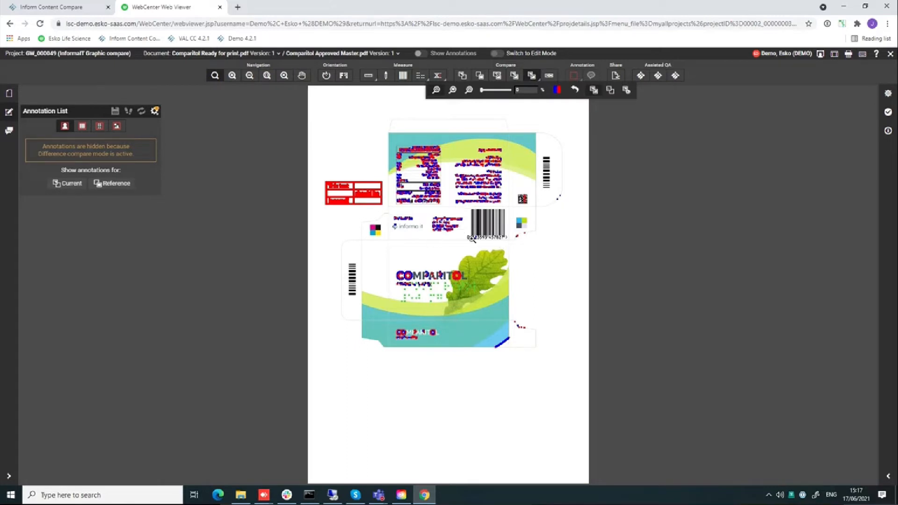
left_click(492, 91)
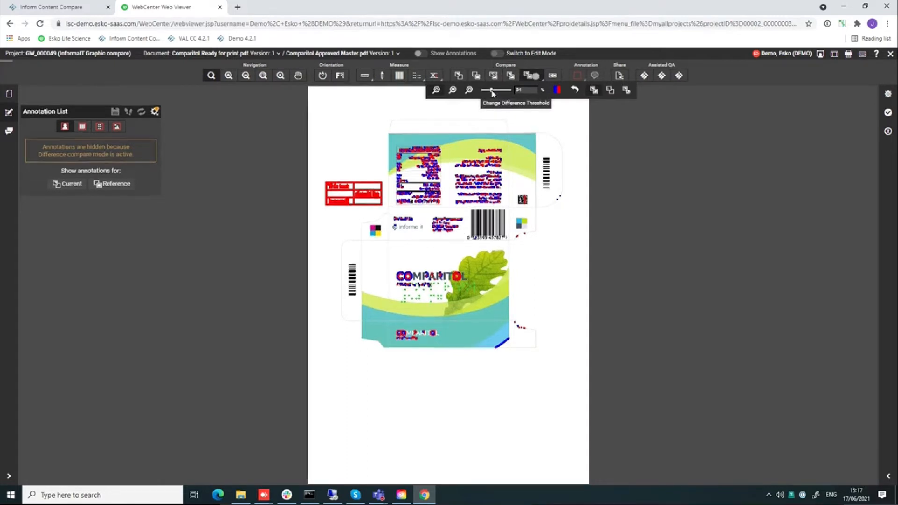
left_click_drag(492, 90, 486, 91)
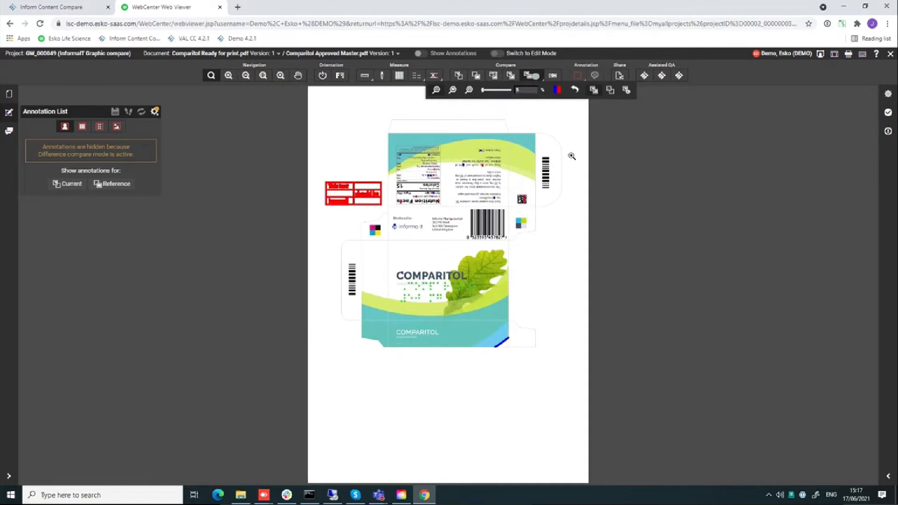
- Start a graphic comparison of the two carton PDFs in Inform Content Compare with the Filter graphic setting
left_click(644, 77)
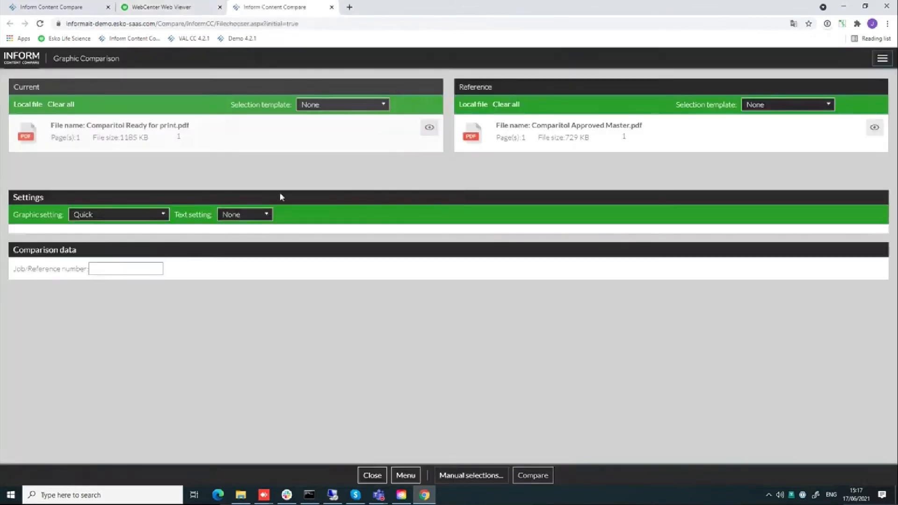
left_click(125, 215)
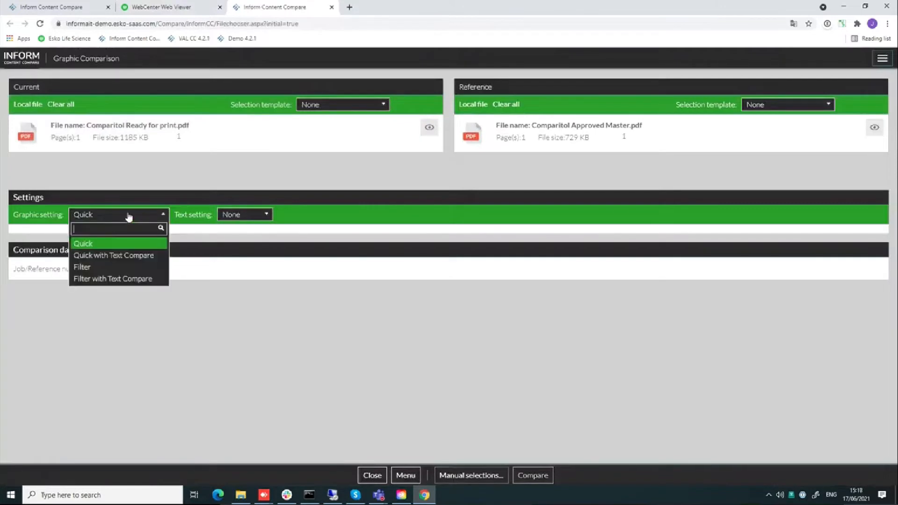
left_click(121, 269)
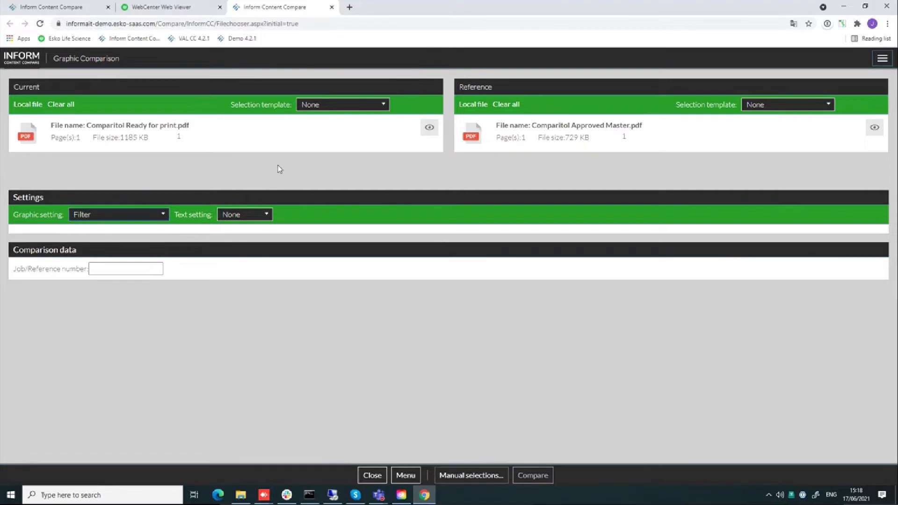
- Apply the Trim box selection template to both the current and reference PDFs and run the comparison
left_click(363, 105)
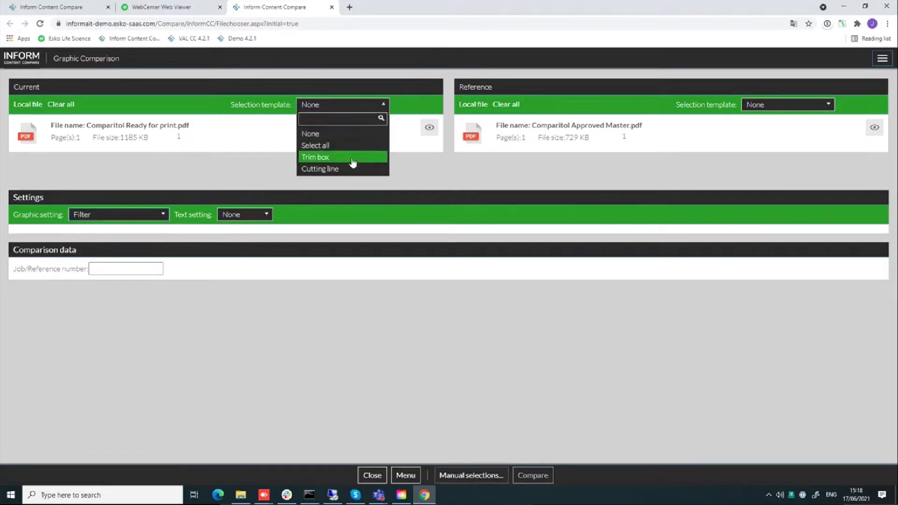
left_click(353, 157)
left_click(773, 110)
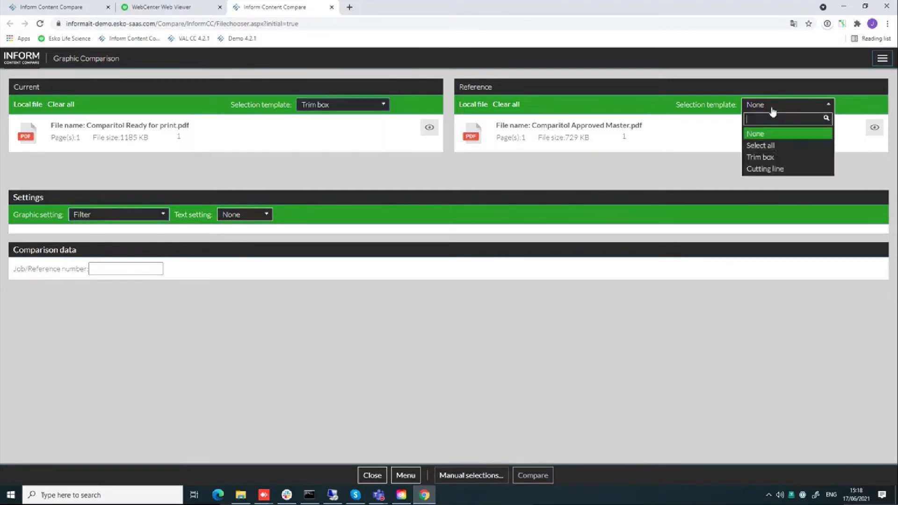
left_click(767, 158)
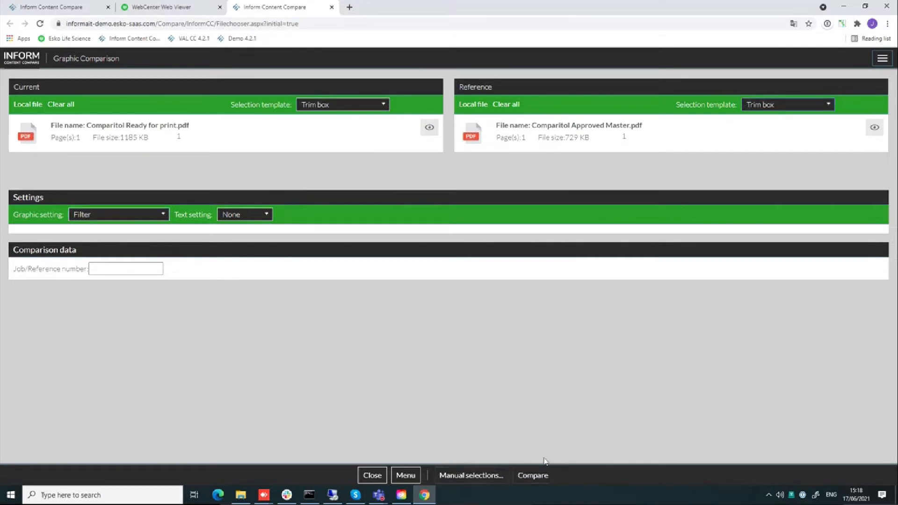
left_click(535, 476)
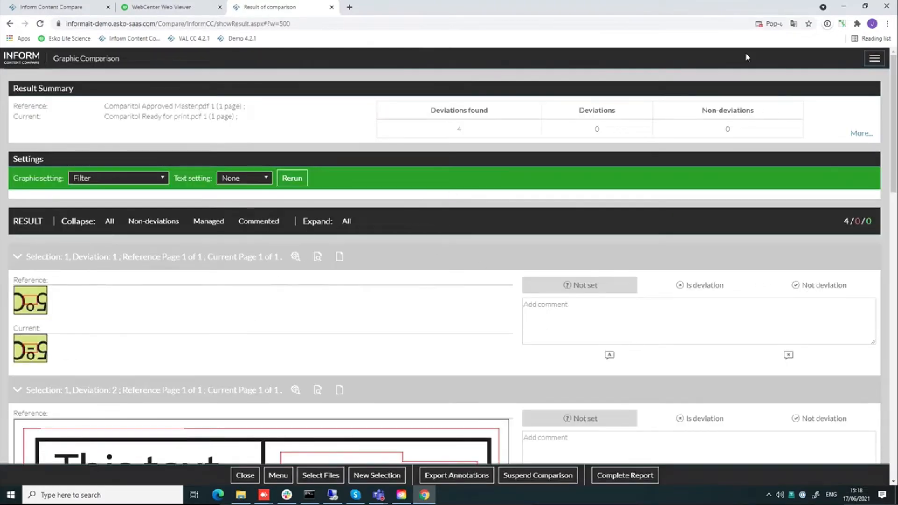
- Analyze deviation 1 at the degree sign in "Store below 25ºC" and mark it as a deviation without a comment
left_click(318, 258)
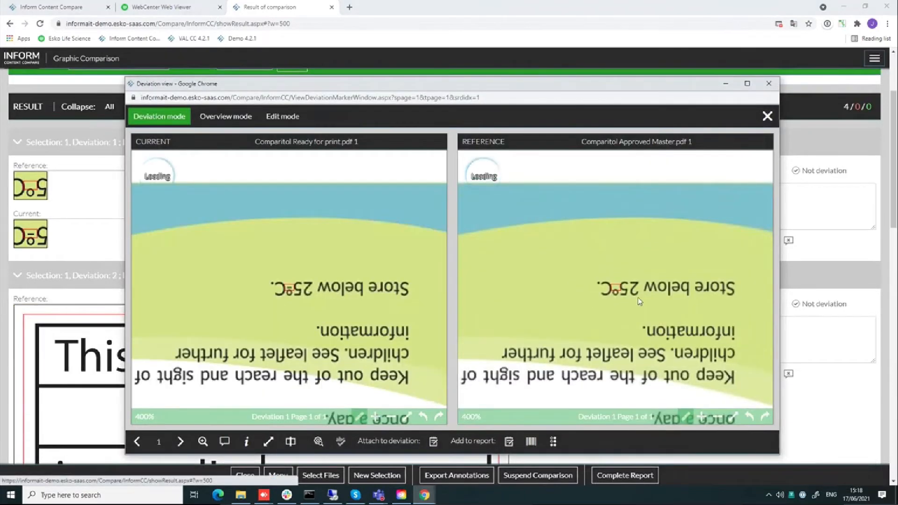
left_click(318, 441)
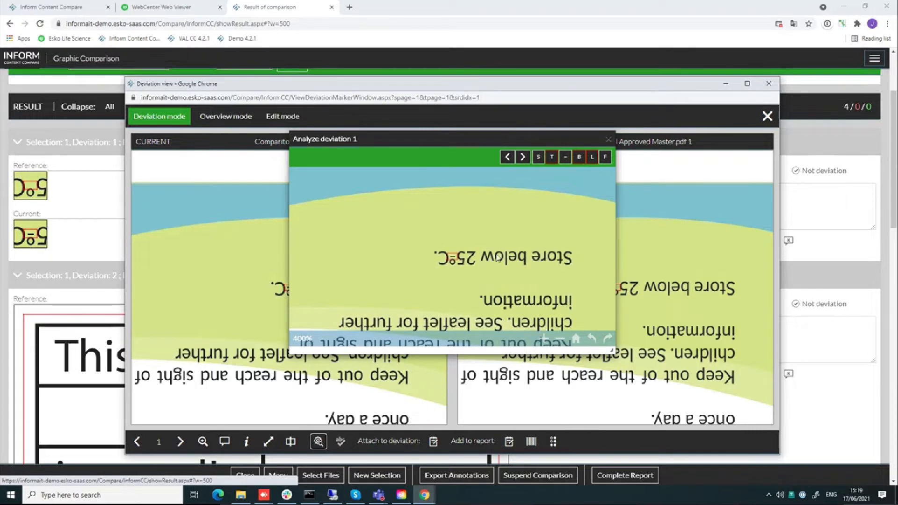
left_click(224, 441)
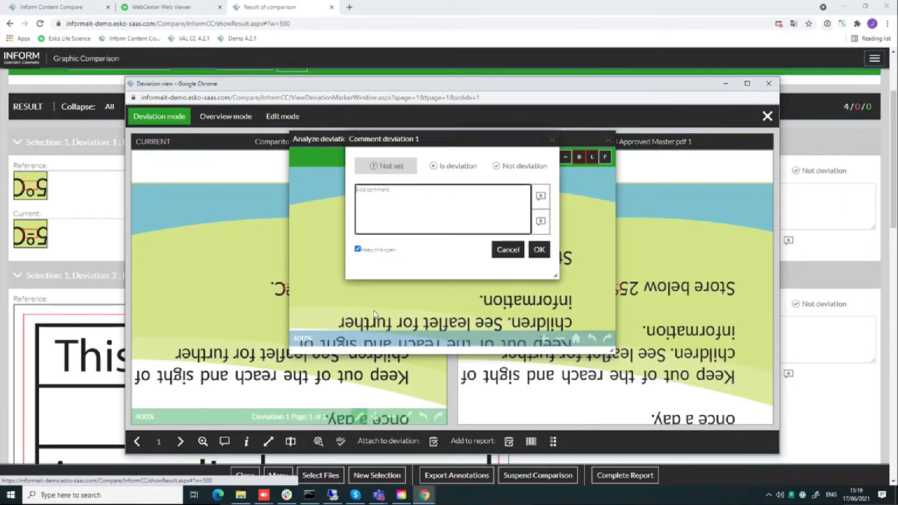
left_click(467, 169)
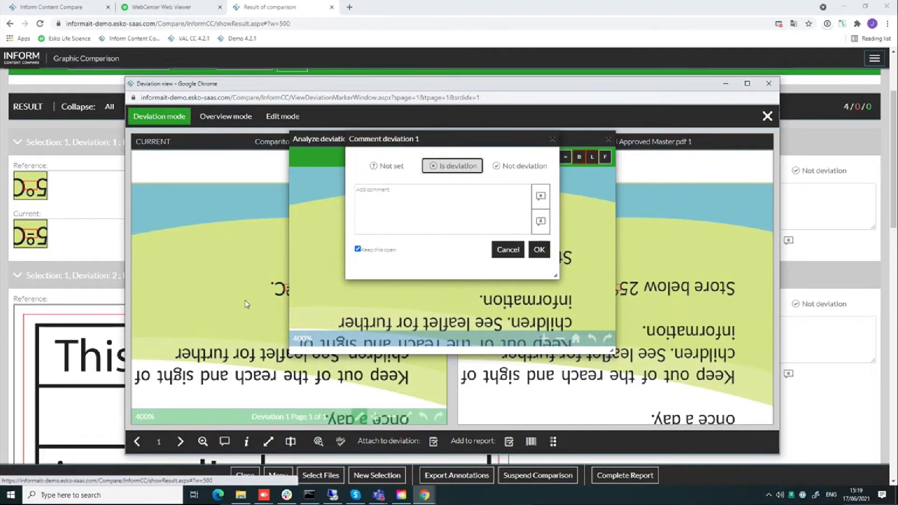
left_click(546, 251)
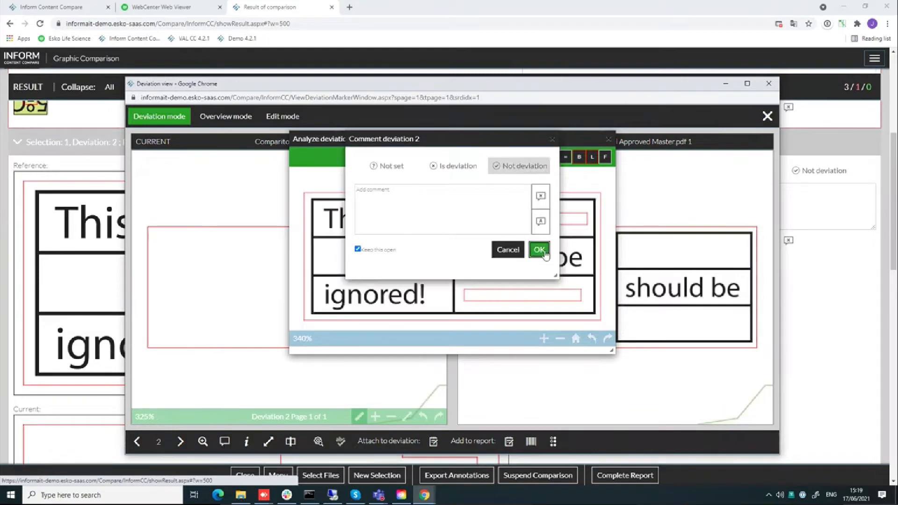
- Mark deviation 2 as not a deviation and deviation 3 as a deviation without a comment, and close the analysis and comment windows
left_click(542, 255)
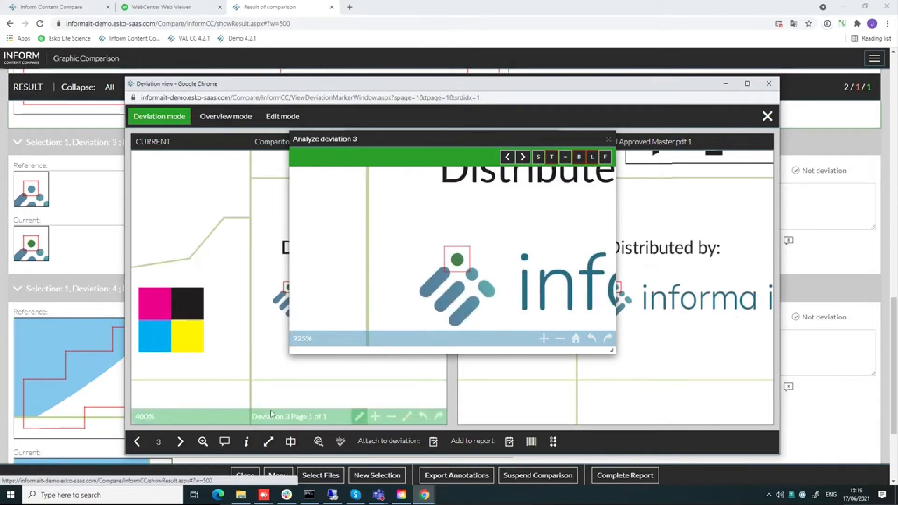
left_click(225, 442)
left_click(456, 168)
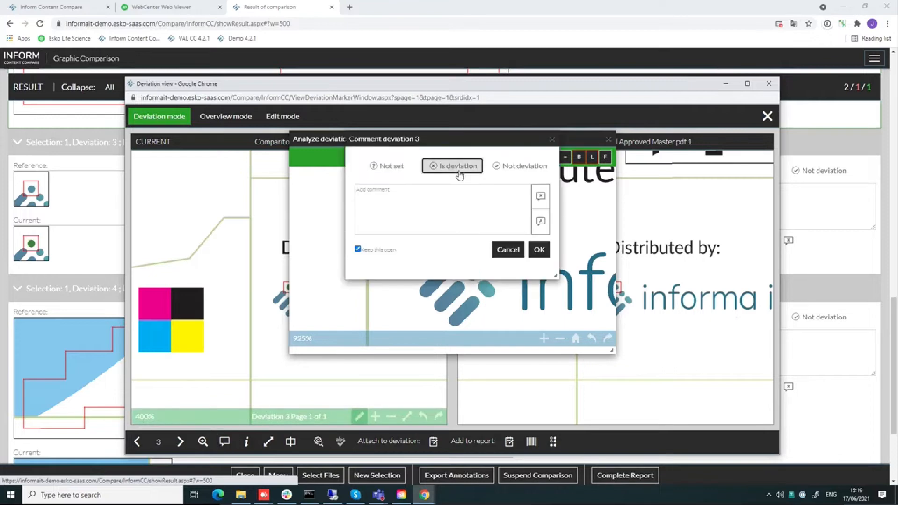
left_click(538, 249)
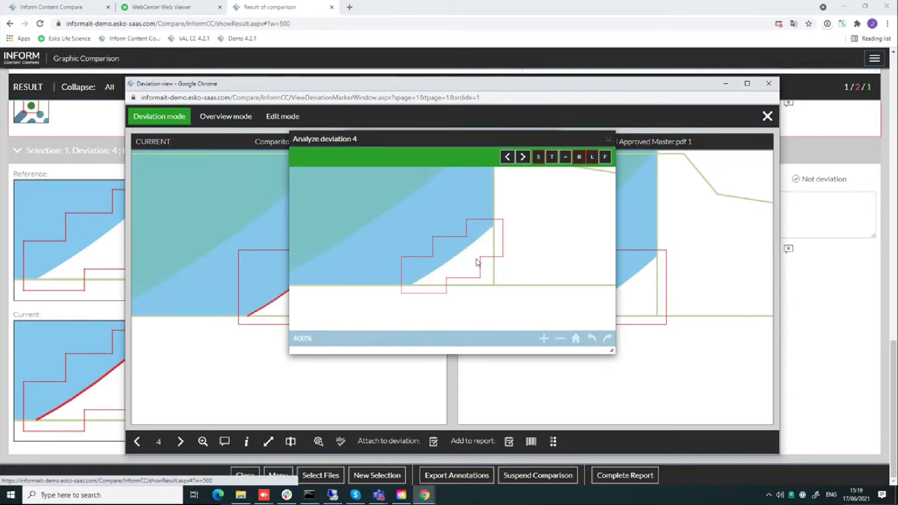
left_click(608, 140)
left_click(552, 140)
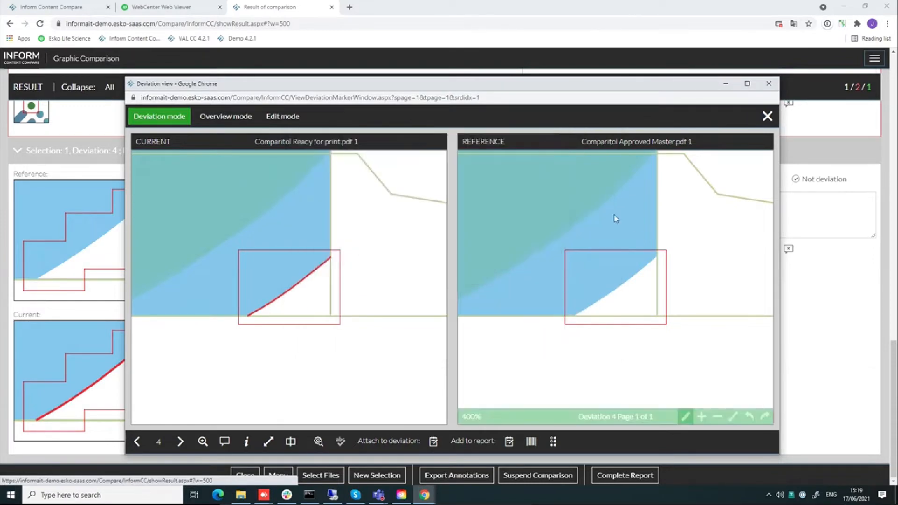
- Mark the Braille area under the COMPARITOL title on the current carton and read it with the English Unified dictionary
scroll(532, 380, "down", 2)
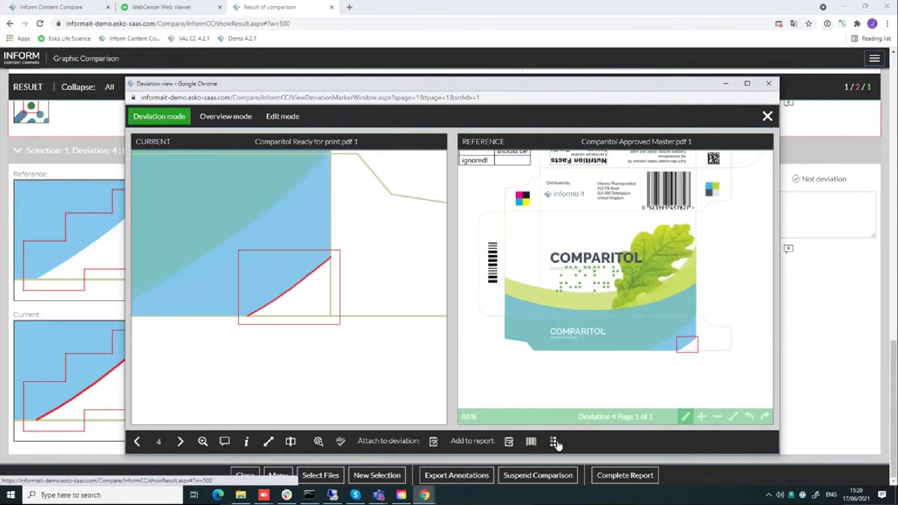
left_click(554, 442)
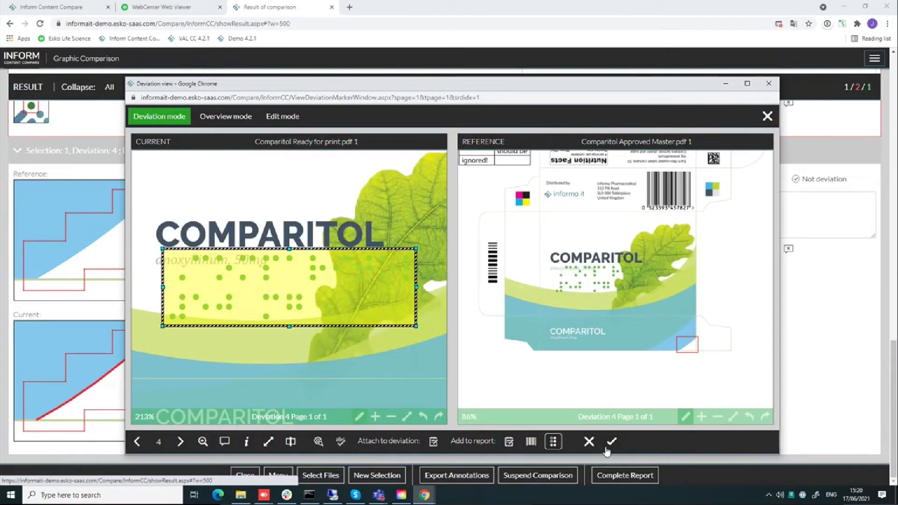
left_click(610, 443)
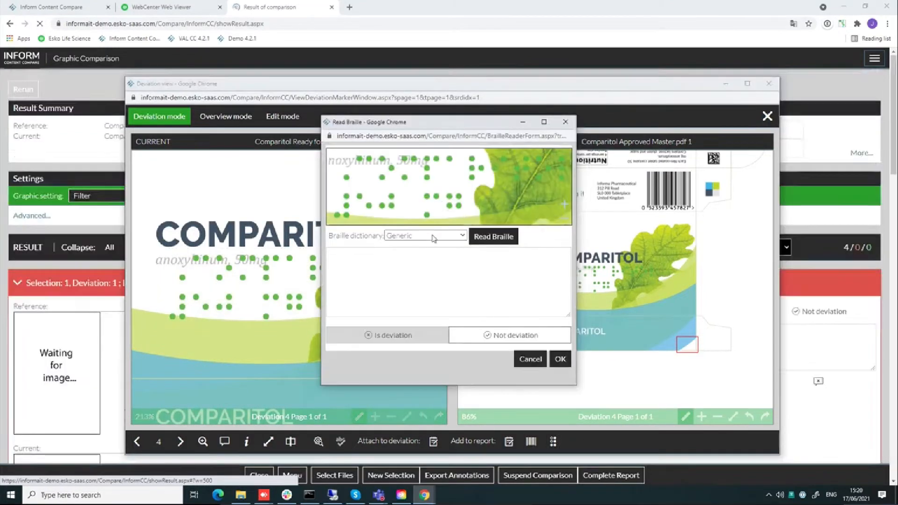
left_click(432, 236)
left_click(421, 319)
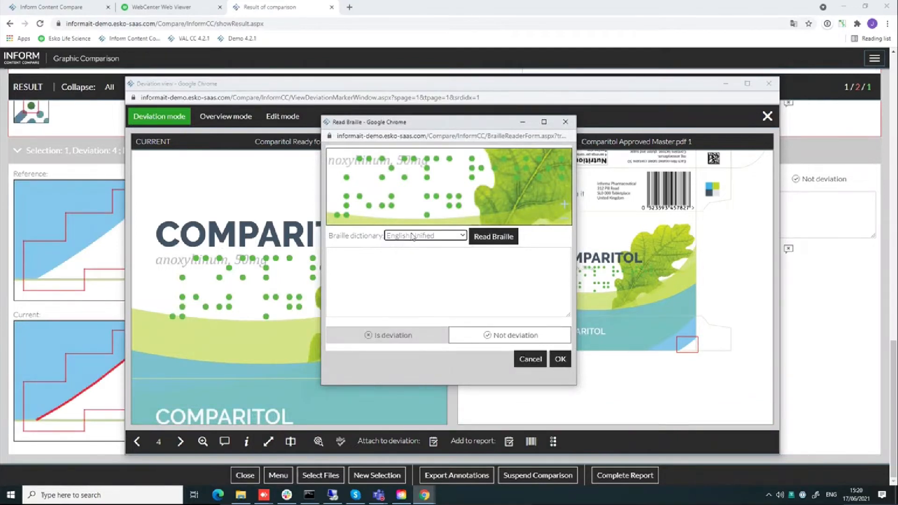
left_click(484, 243)
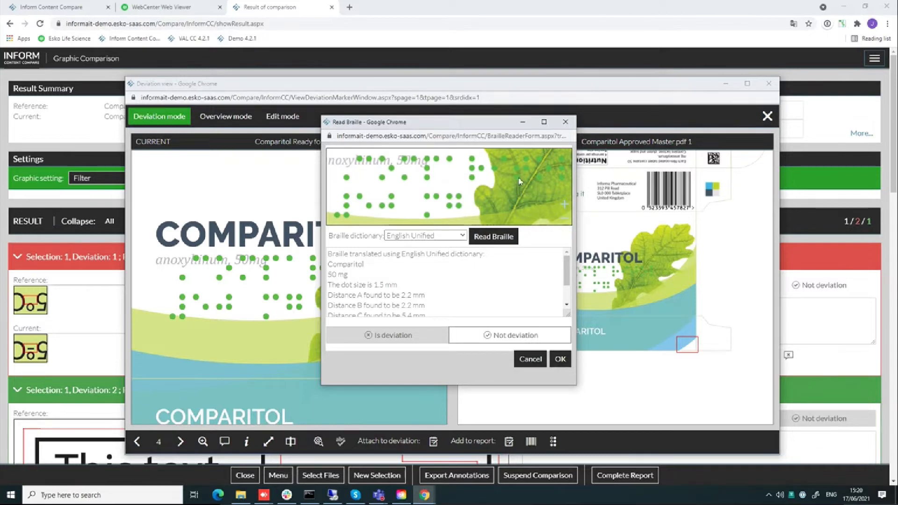
- Save the Braille reading as not a deviation, check the Braille on the reference carton, and close the deviation view
left_click(542, 340)
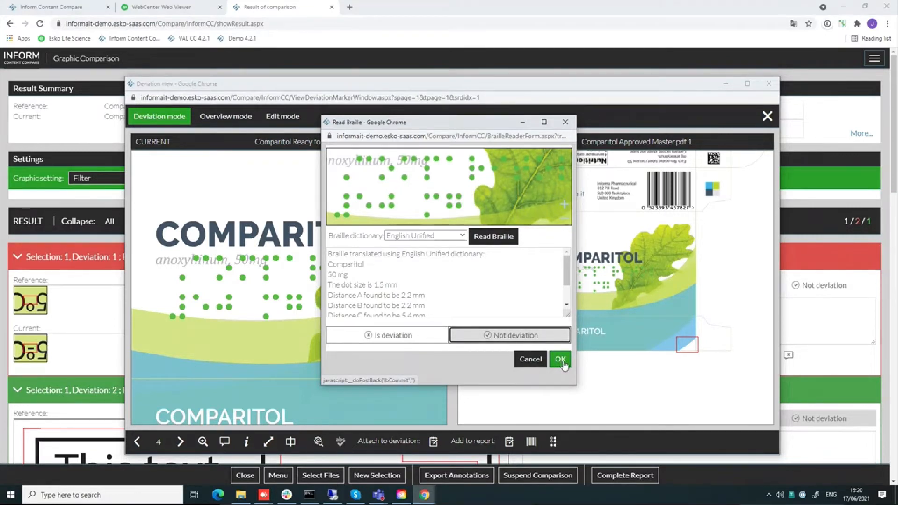
left_click(560, 359)
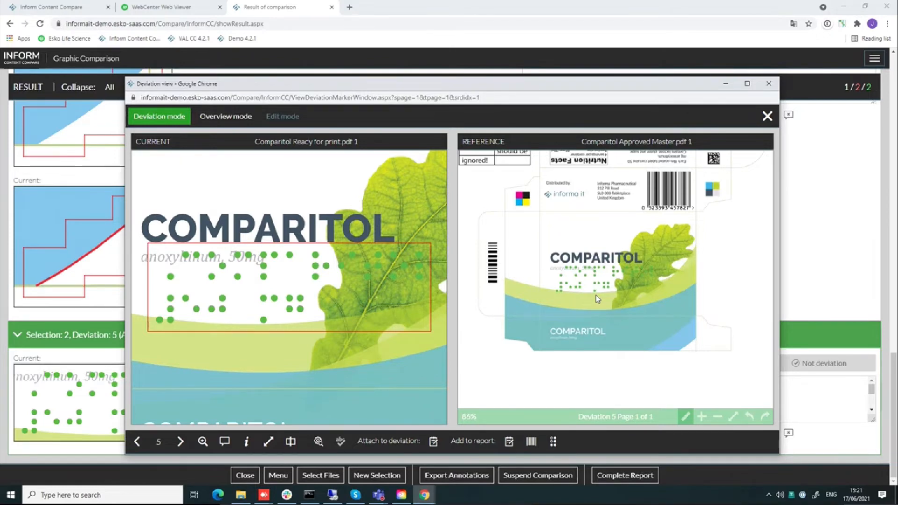
scroll(555, 293, "up", 3)
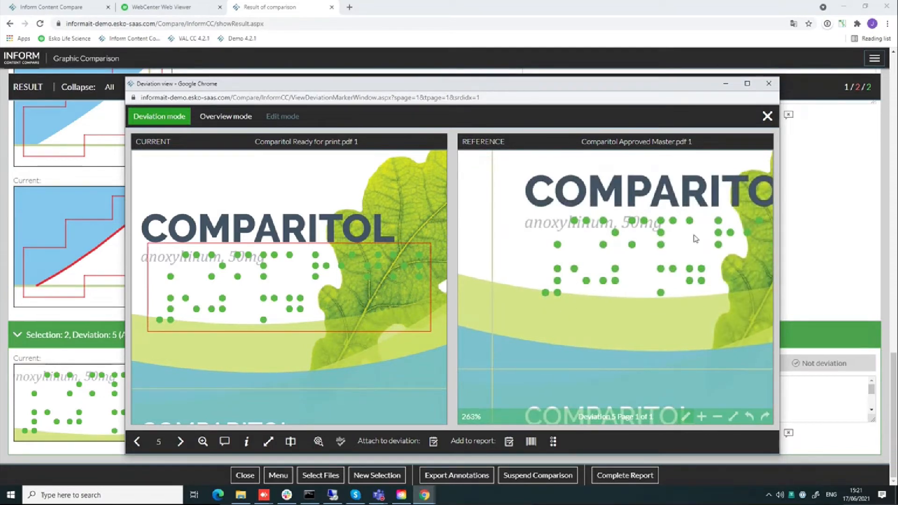
left_click(767, 116)
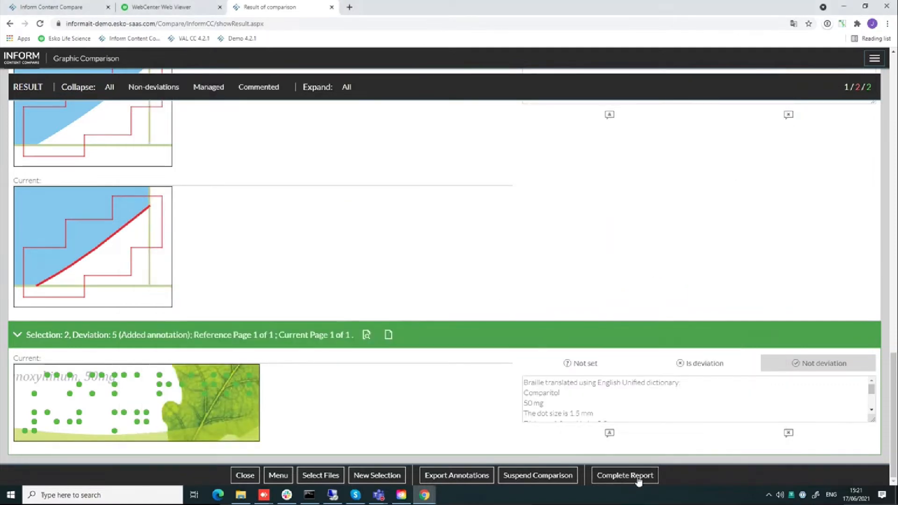
- Mark deviation 4 as a deviation without a comment and complete the comparison report
left_click(638, 475)
left_click(565, 121)
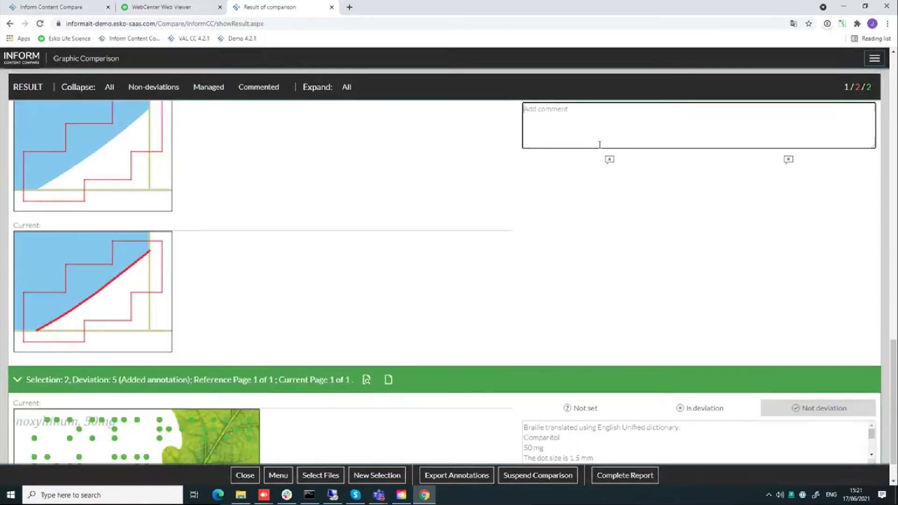
scroll(675, 204, "up", 10)
scroll(703, 262, "down", 4)
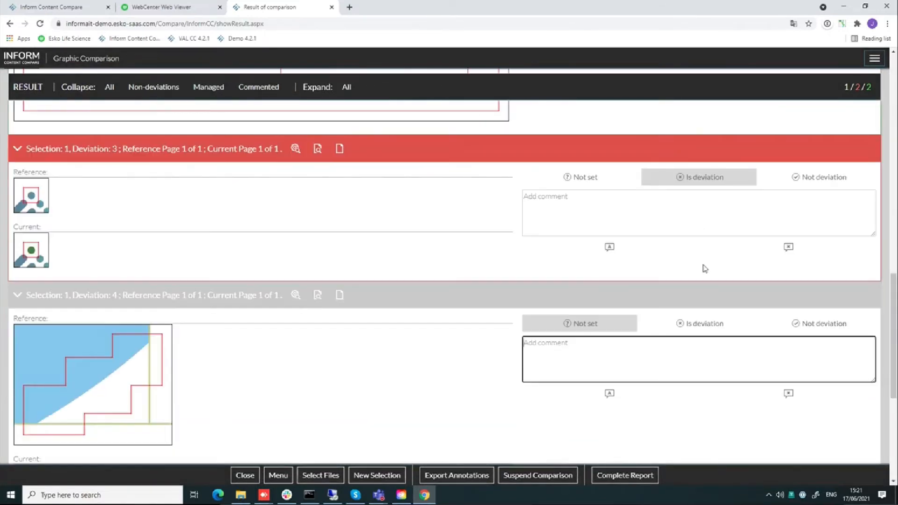
left_click(699, 323)
scroll(695, 273, "up", 10)
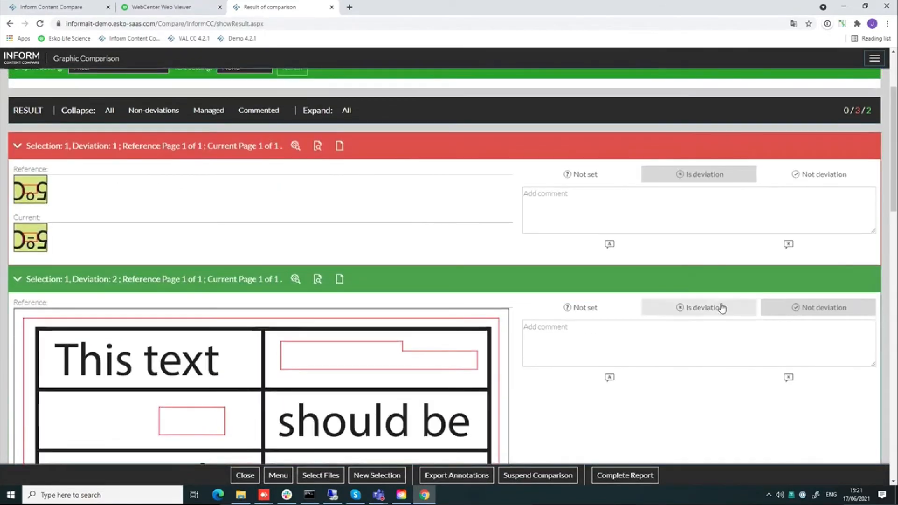
scroll(701, 328, "down", 10)
left_click(648, 475)
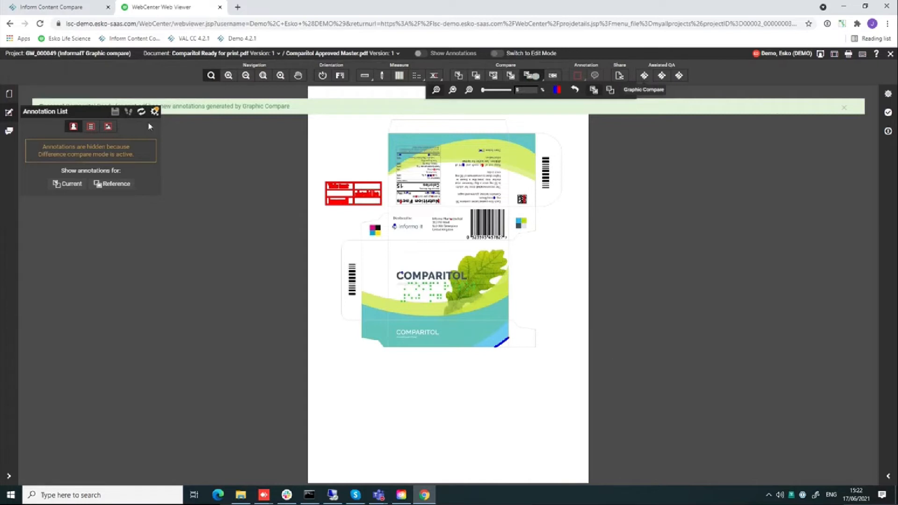
- Show the Artwork Compare annotations for the current document in WebCenter Web Viewer and examine each of the three in turn
left_click(111, 127)
left_click(94, 131)
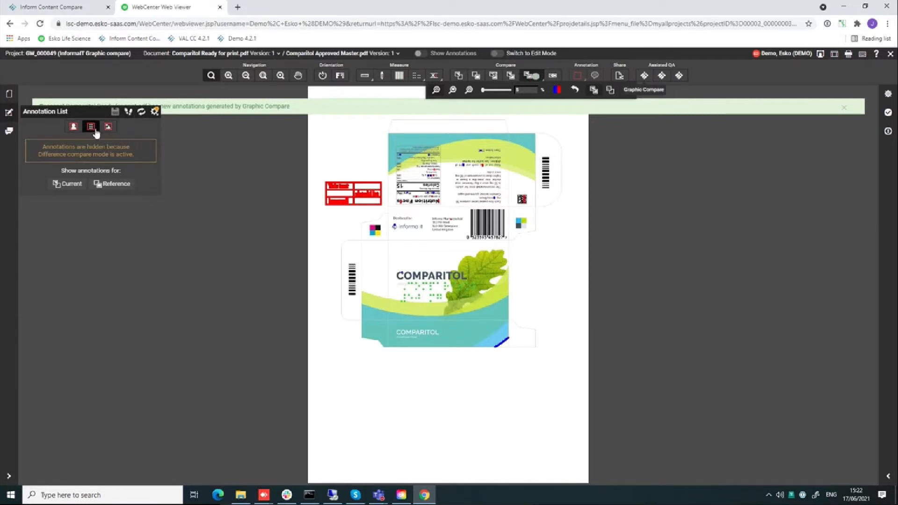
left_click(109, 127)
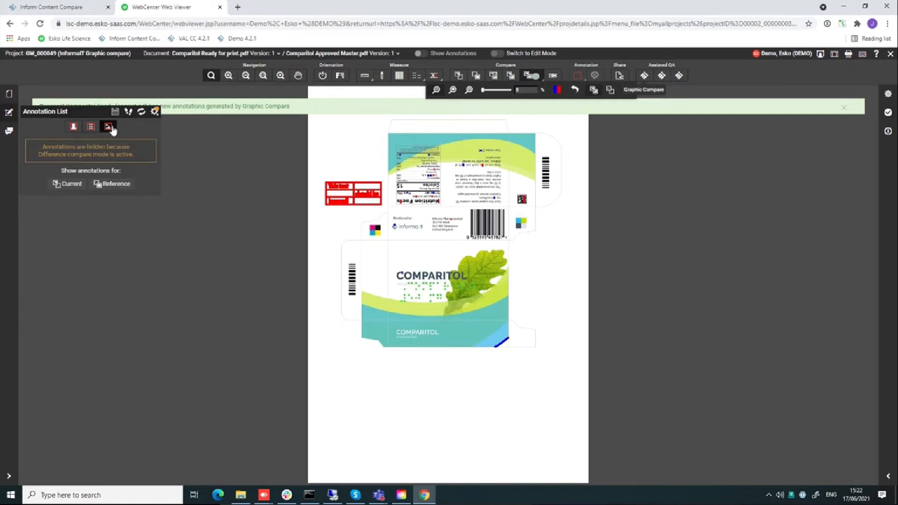
left_click(464, 76)
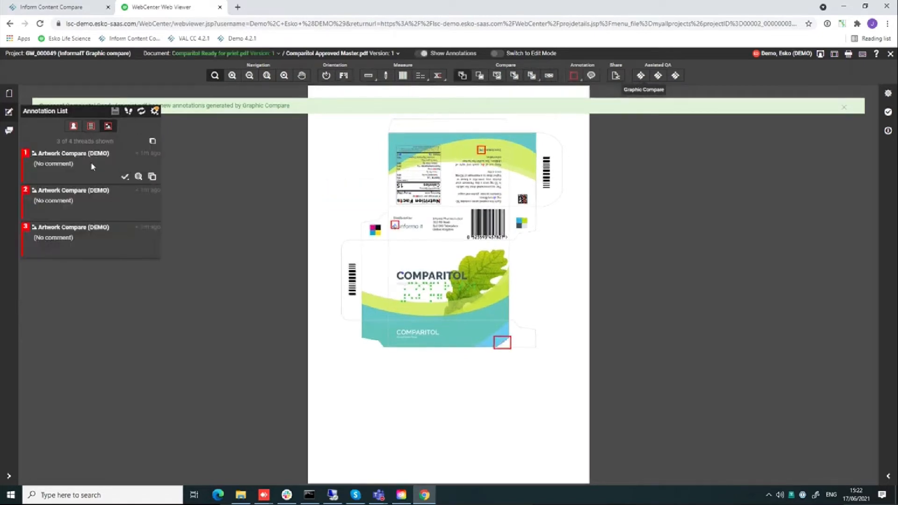
left_click(92, 167)
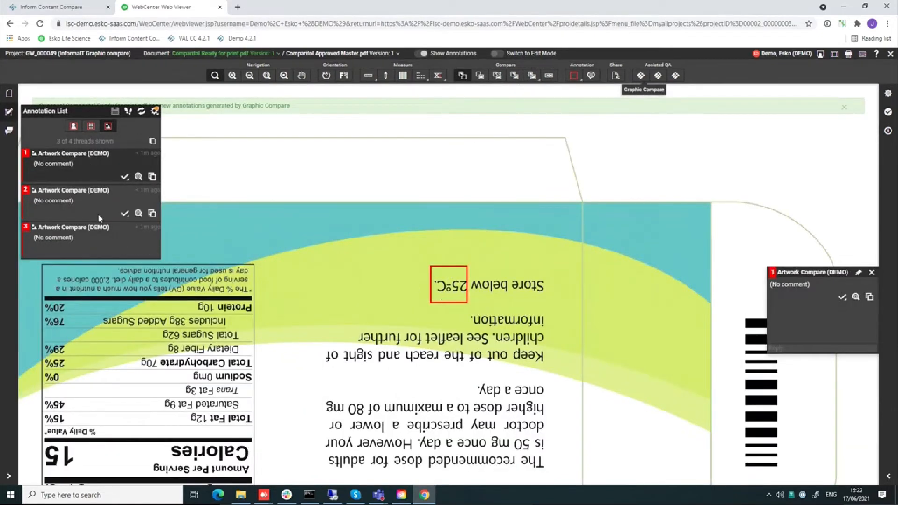
left_click(99, 216)
left_click(110, 244)
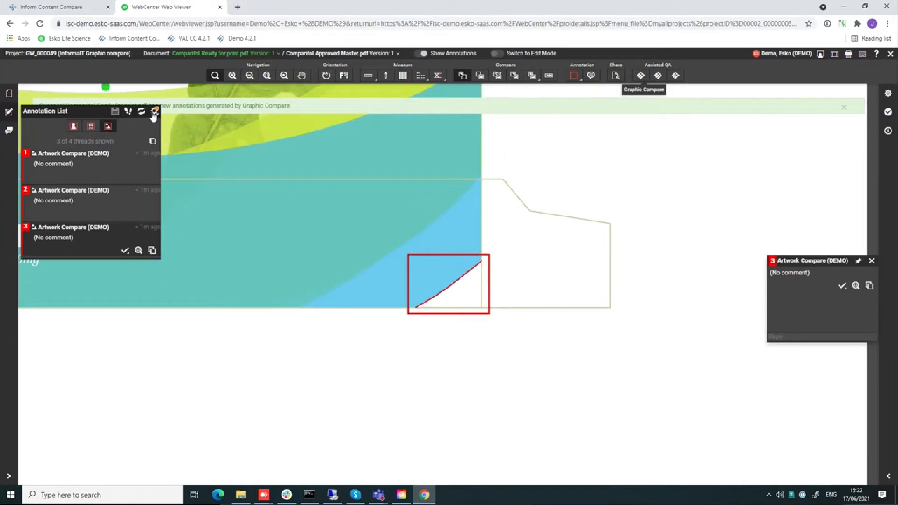
- Filter the annotations to Braille and examine the Braille annotation and its marked area on the carton front
left_click(90, 127)
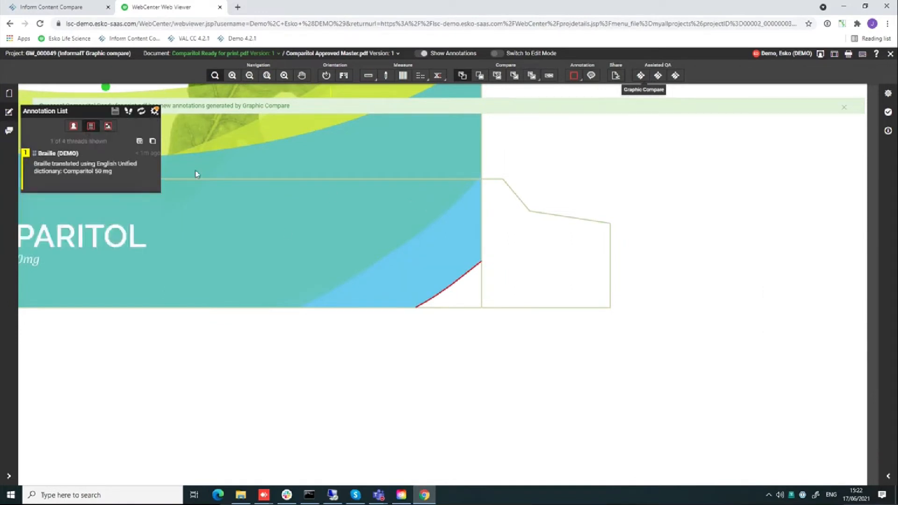
scroll(281, 252, "down", 5)
left_click_drag(313, 317, 395, 367)
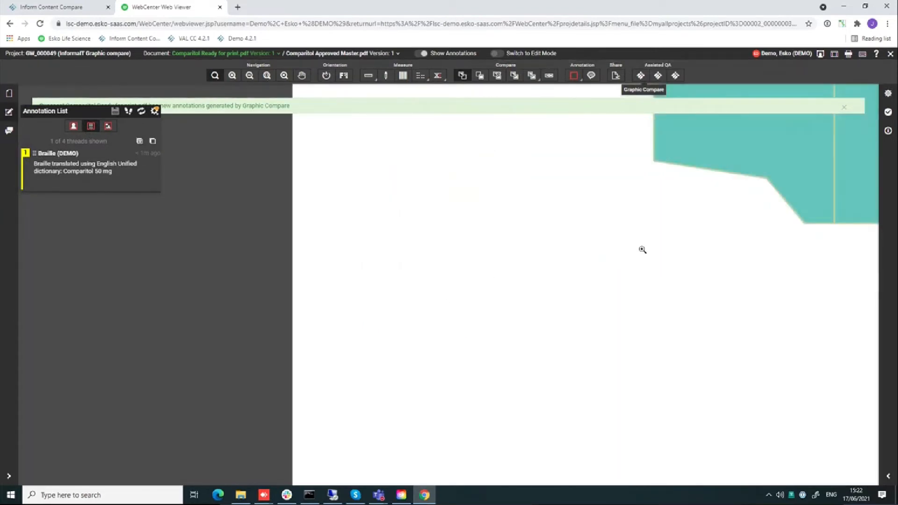
scroll(641, 251, "down", 5)
scroll(457, 267, "up", 5)
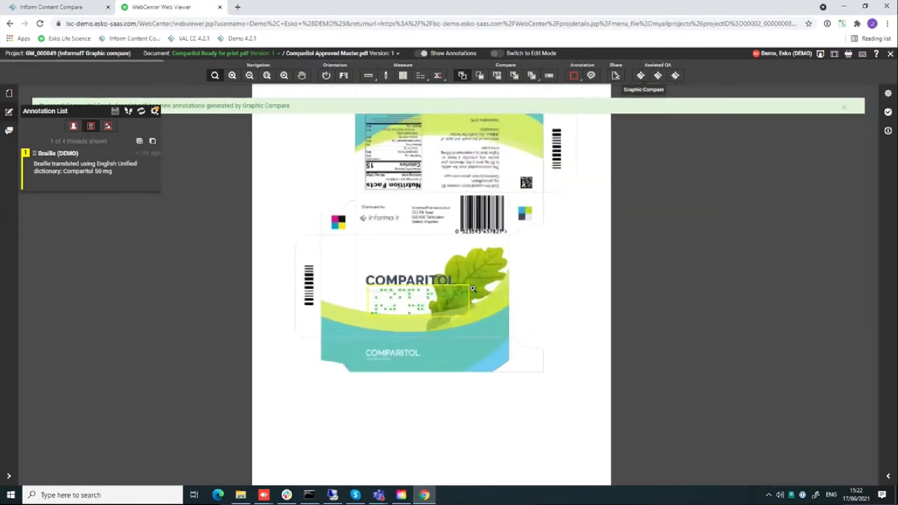
scroll(279, 341, "down", 2)
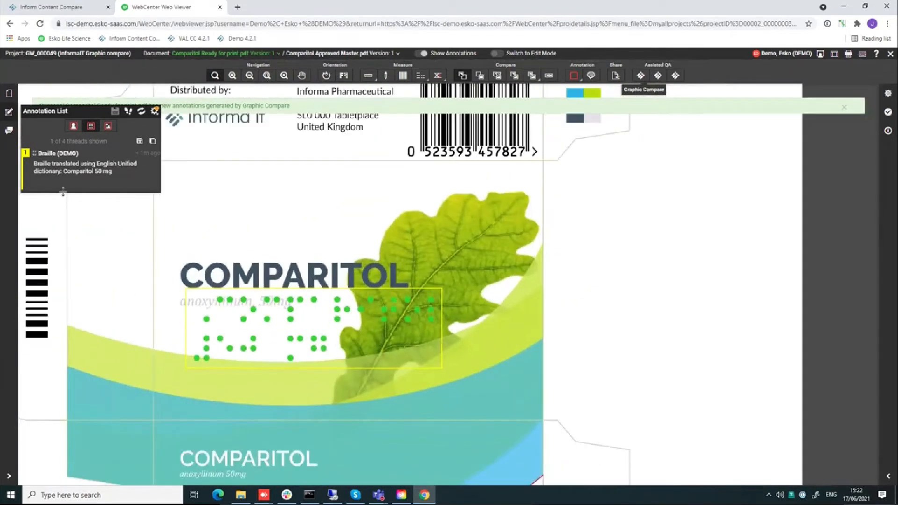
mouse_move(53, 169)
- Close the viewer, open project GW_000052 (Hard copy compare) from the dashboard, and preview 600dpiVer3.png before closing it
left_click(891, 55)
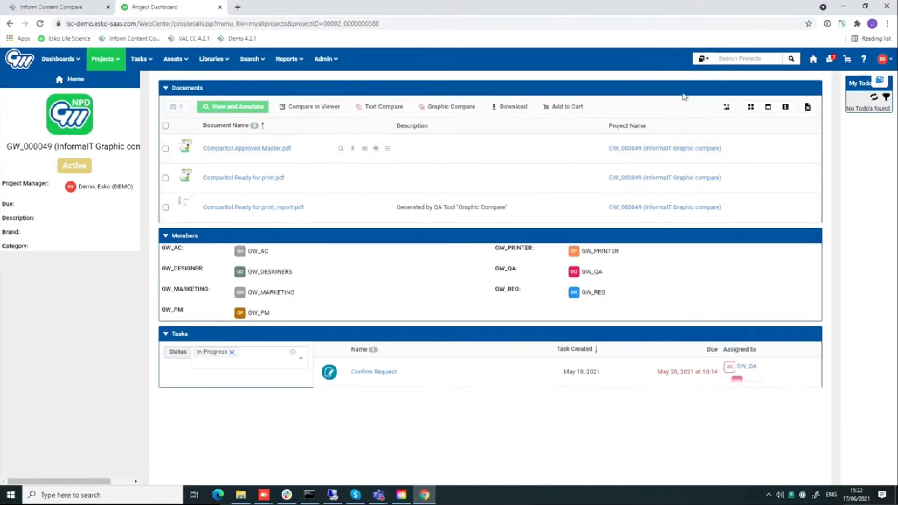
left_click(817, 65)
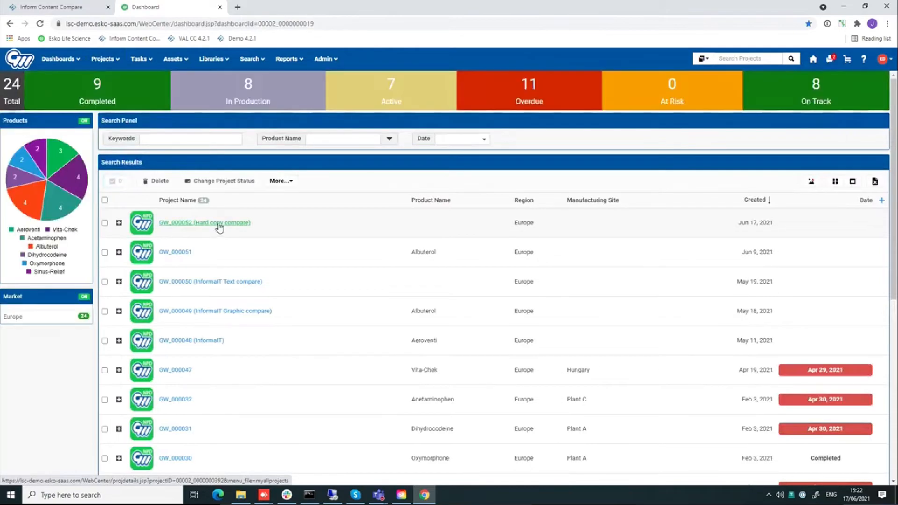
left_click(217, 224)
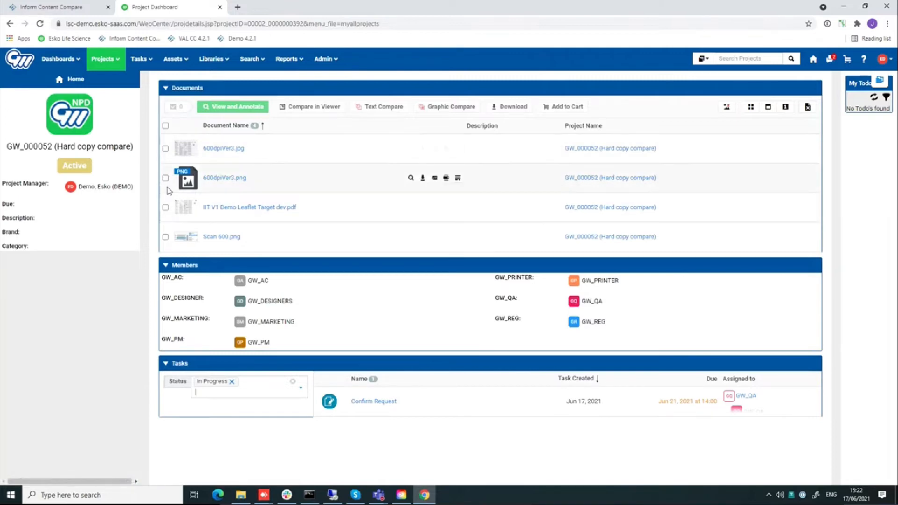
left_click(410, 179)
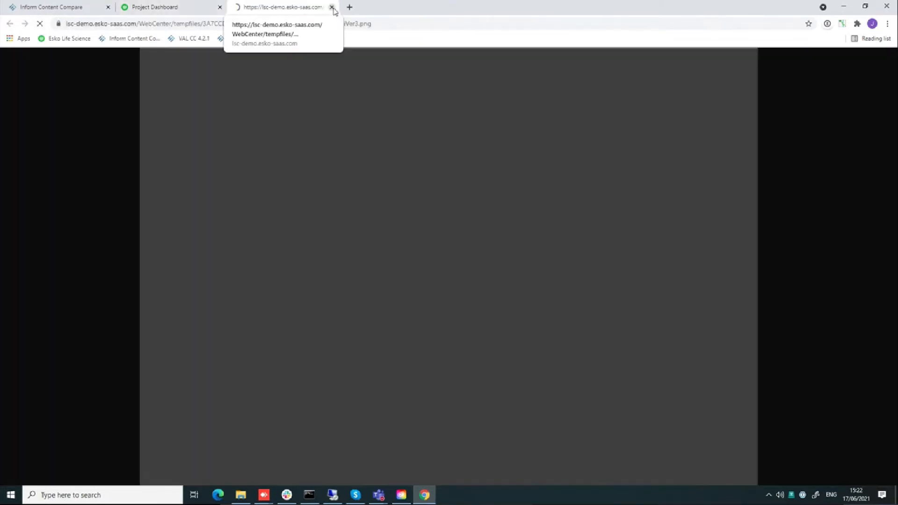
left_click(332, 7)
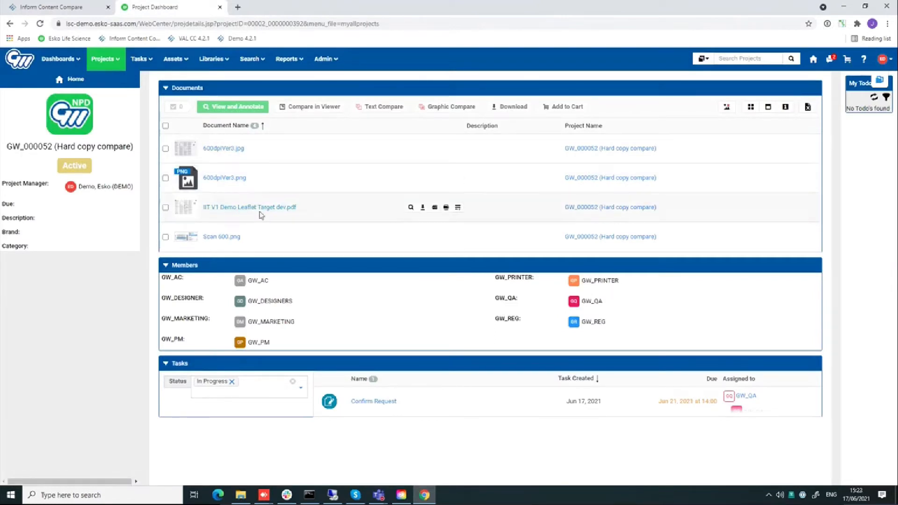
- Start a hard copy comparison in Inform Content Compare and open the folder that contains 600dpiVer3.jpg
left_click(79, 6)
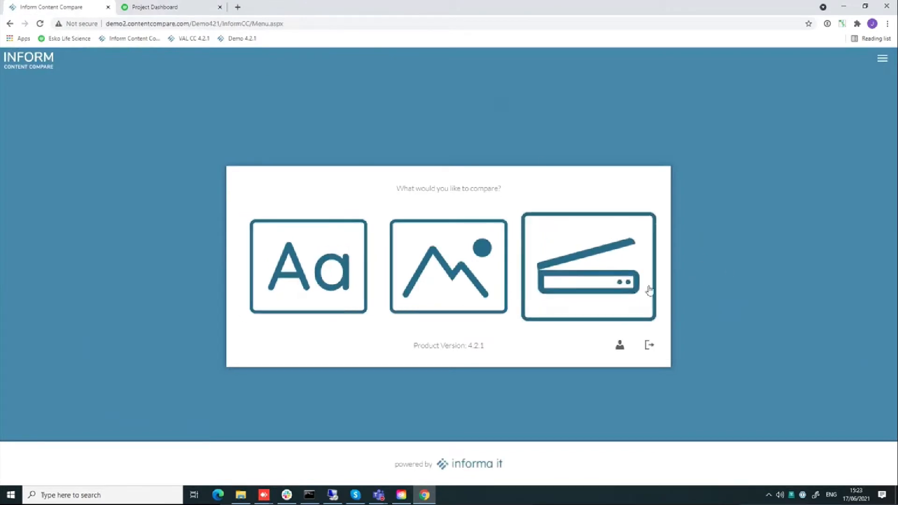
left_click(597, 276)
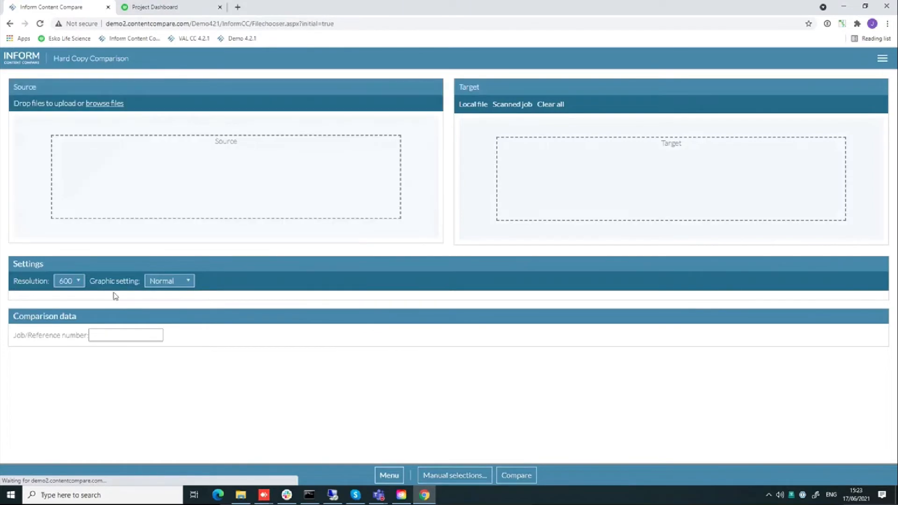
left_click(105, 104)
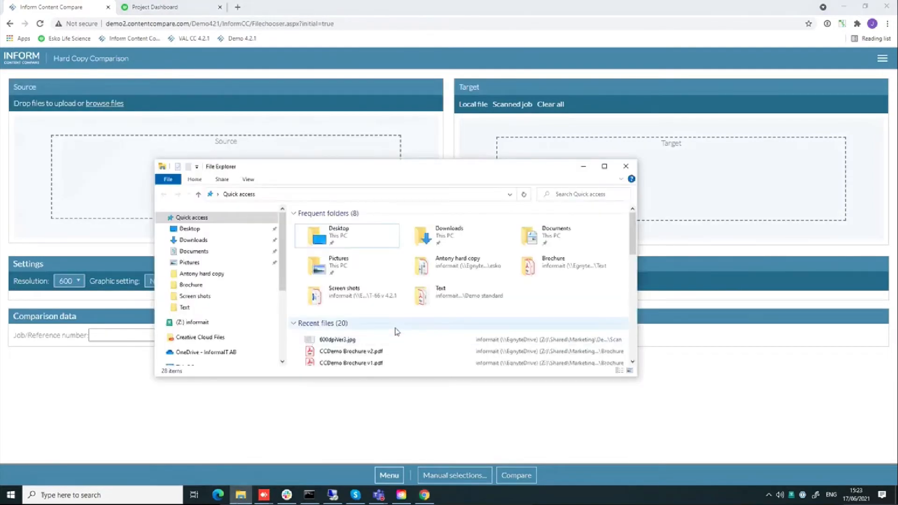
right_click(372, 343)
left_click(409, 322)
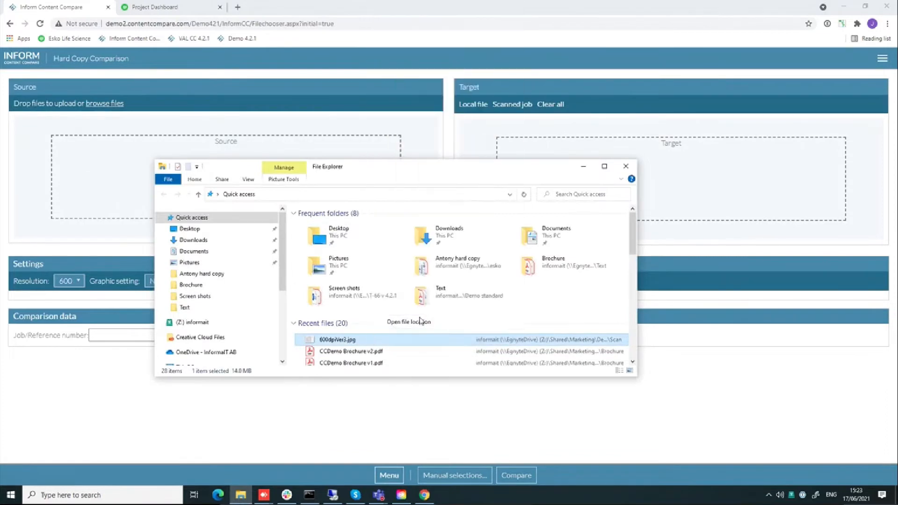
- Add IIT V1 Demo Leaflet Target dev.pdf as the source and 600dpiVer3.jpg as the target of the hard copy comparison
left_click_drag(523, 170, 581, 271)
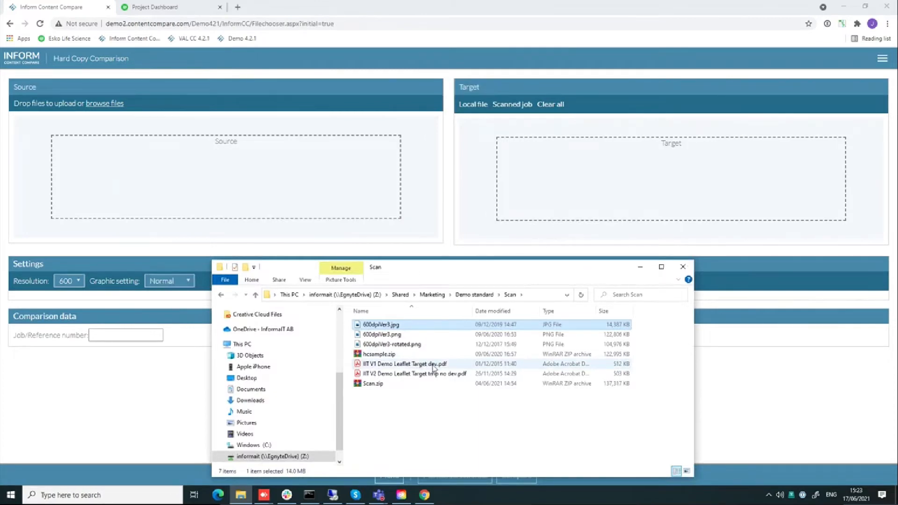
left_click_drag(426, 365, 253, 182)
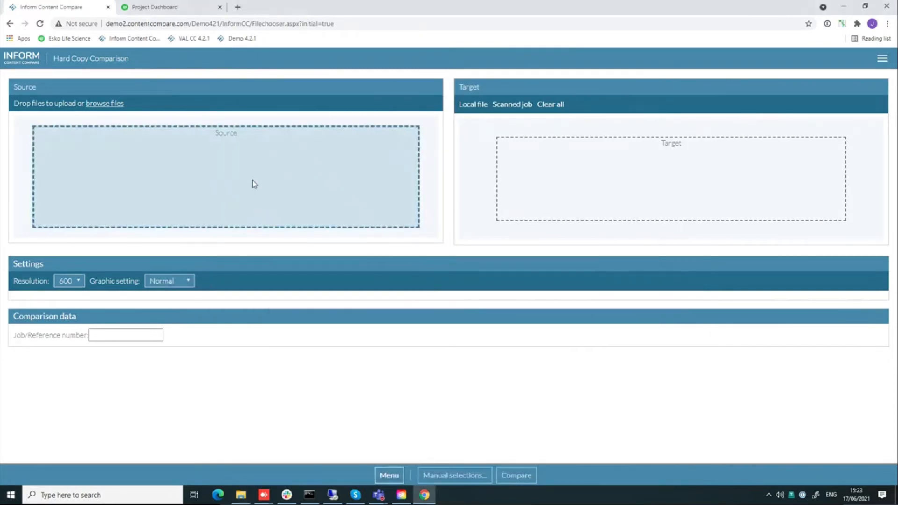
left_click(241, 499)
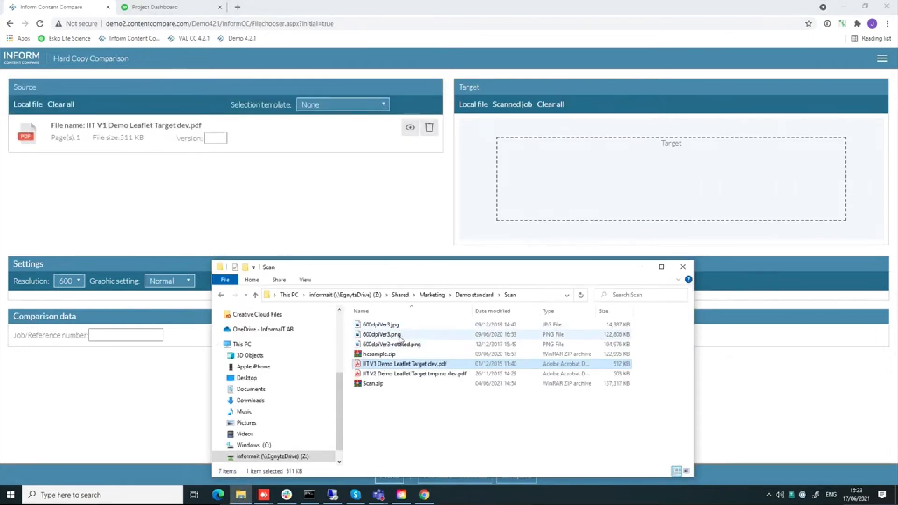
left_click_drag(381, 324, 542, 183)
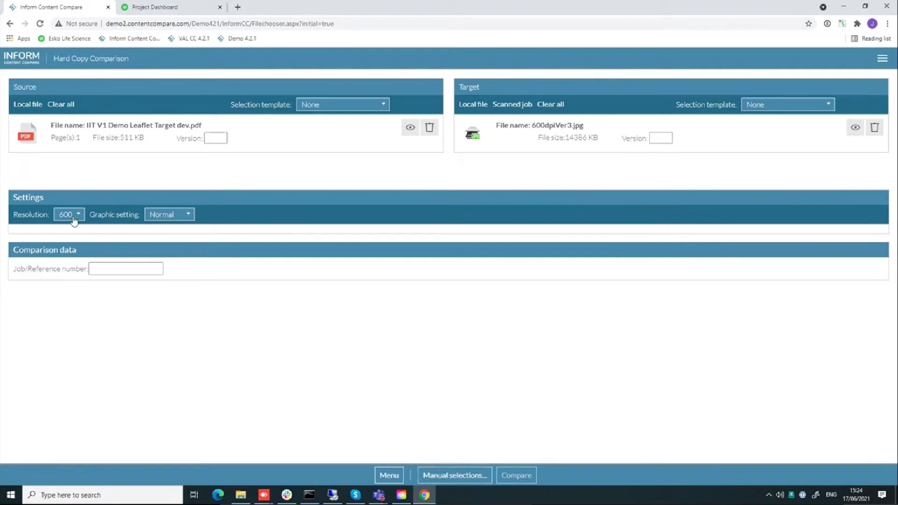
- Set the hard copy comparison's graphic setting to Grayscale and open the files for manual selections
left_click(184, 216)
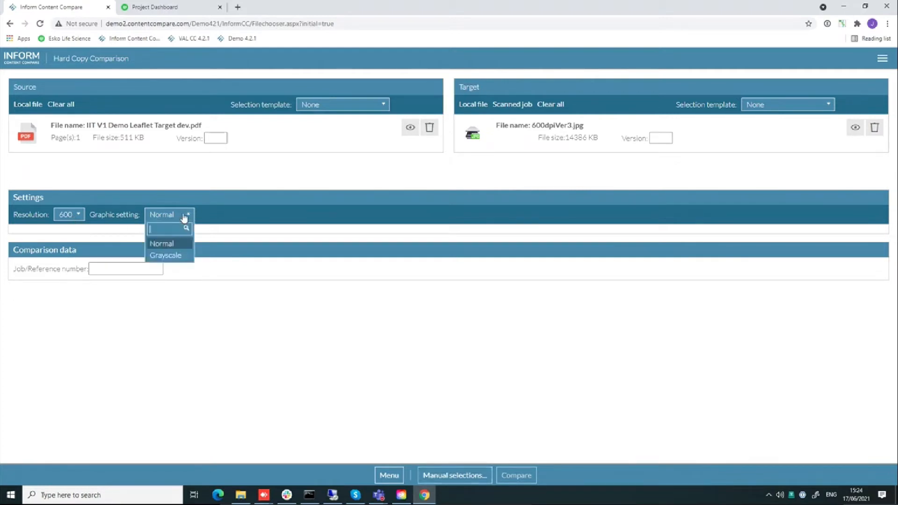
left_click(182, 257)
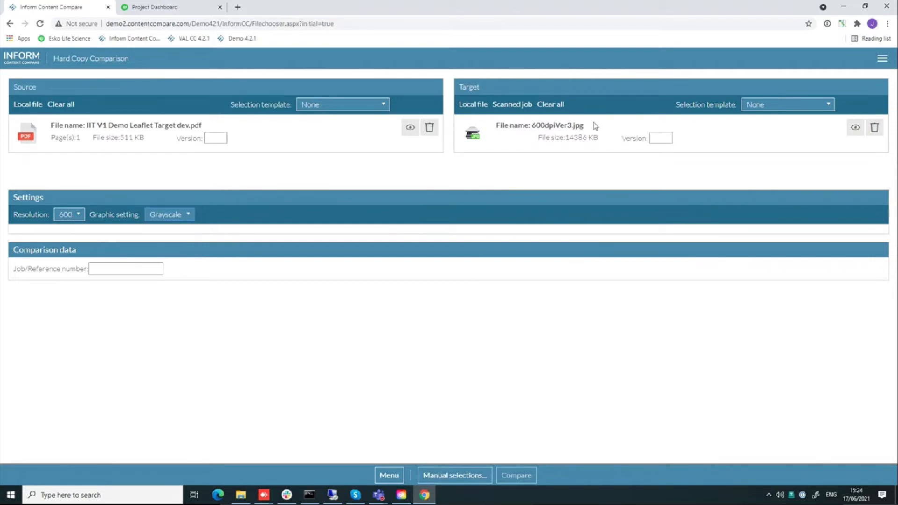
left_click(186, 215)
left_click(180, 244)
left_click(191, 220)
left_click(185, 244)
left_click(184, 216)
left_click(182, 254)
left_click(485, 472)
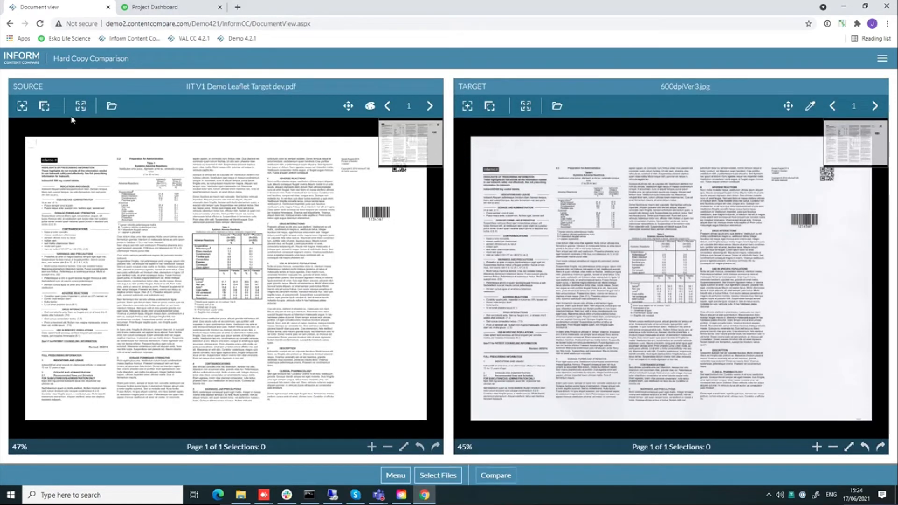
- Draw a selection around the entire leaflet content on the source PDF
left_click(80, 106)
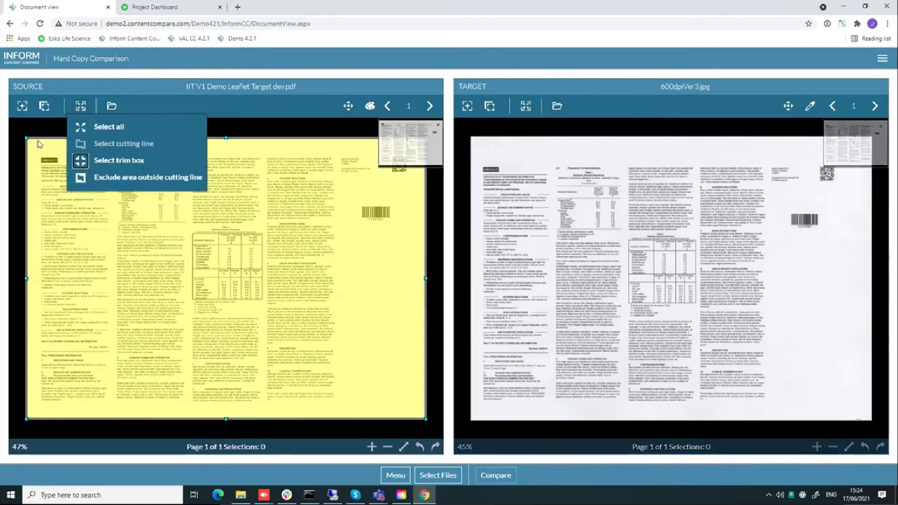
left_click(22, 106)
left_click_drag(36, 152, 415, 409)
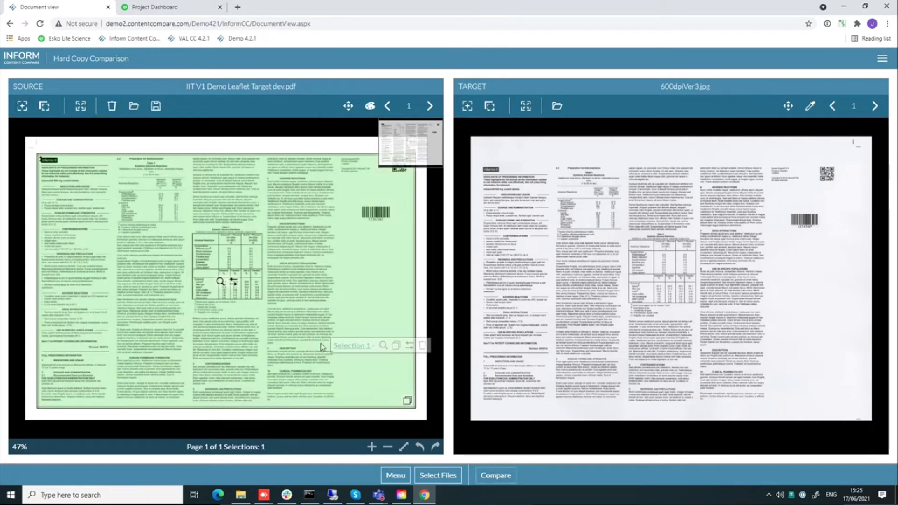
- Find and accept the matching selection on the scanned target, and run the comparison
left_click(220, 282)
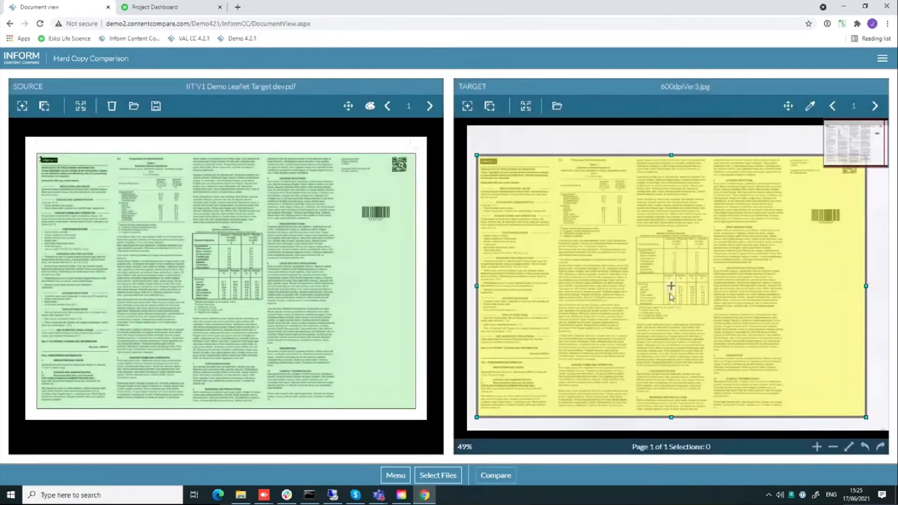
left_click(671, 286)
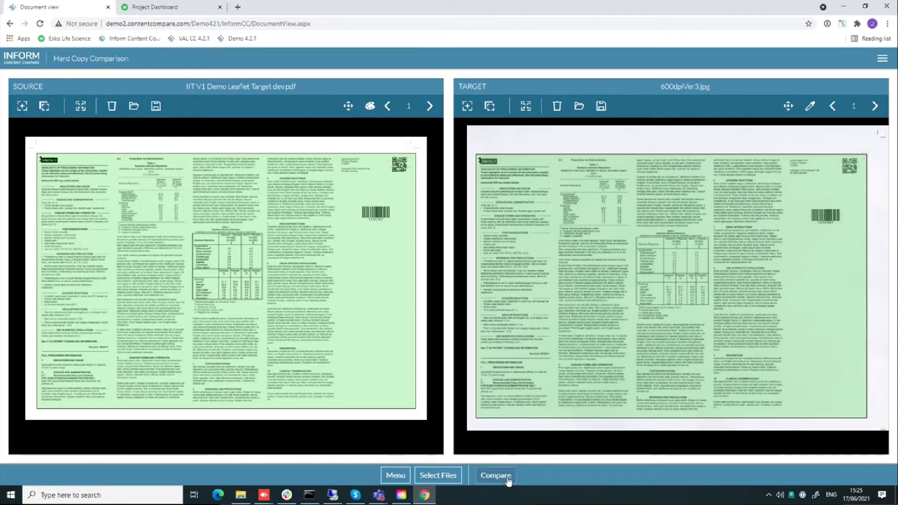
left_click(509, 480)
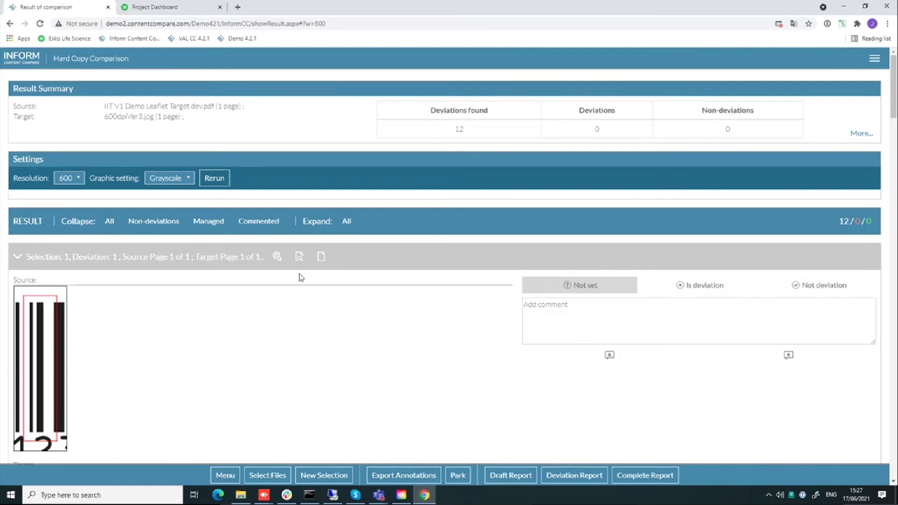
- Open the page overview of the deviations and examine the marked barcode on the scanned target
left_click(321, 257)
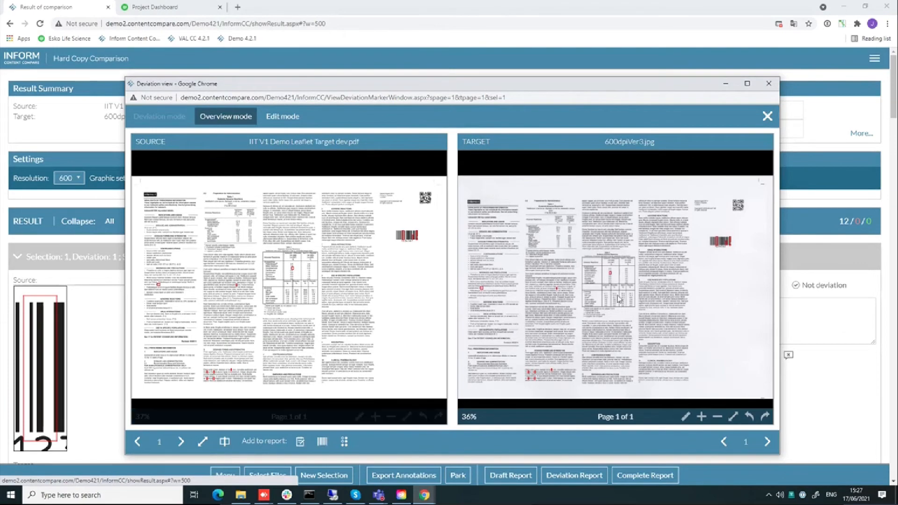
scroll(740, 262, "up", 5)
scroll(666, 274, "up", 3)
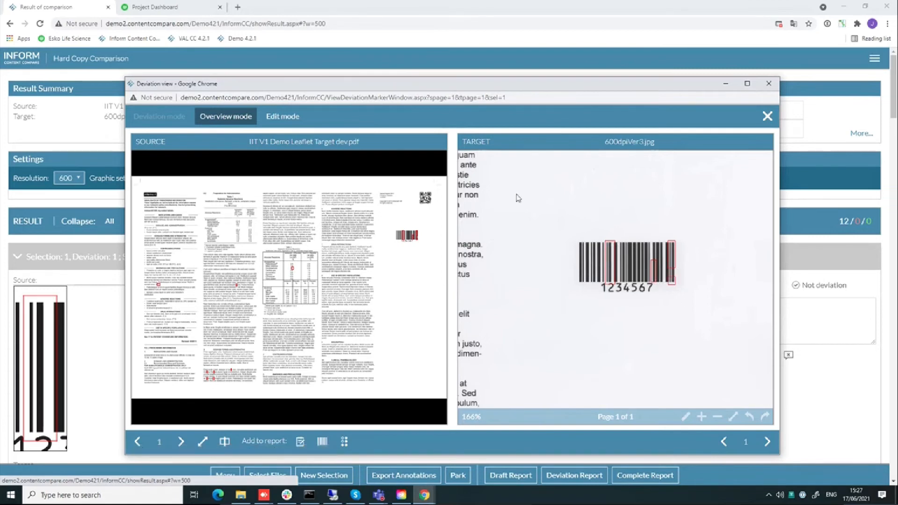
- Merge the barcode deviations into one and the cluster low in the second text column into another, then commit the changes
left_click(283, 117)
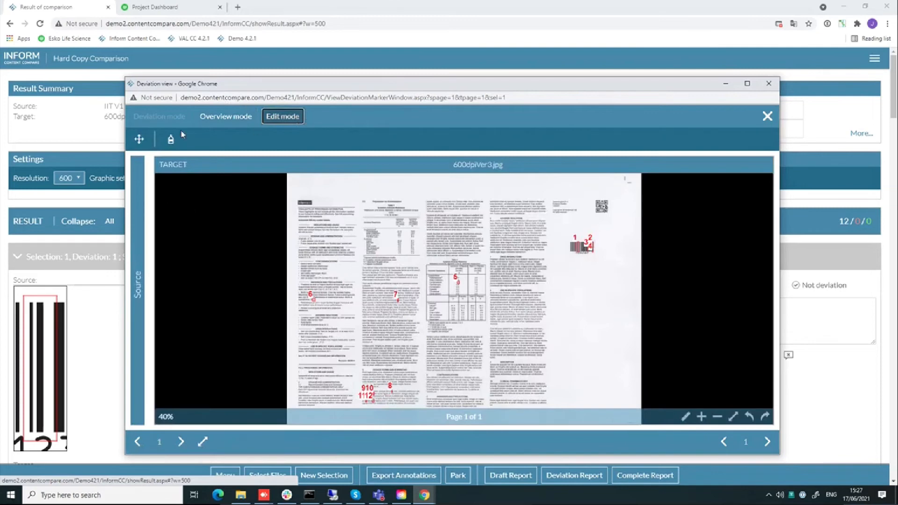
left_click(171, 139)
left_click_drag(564, 232, 610, 258)
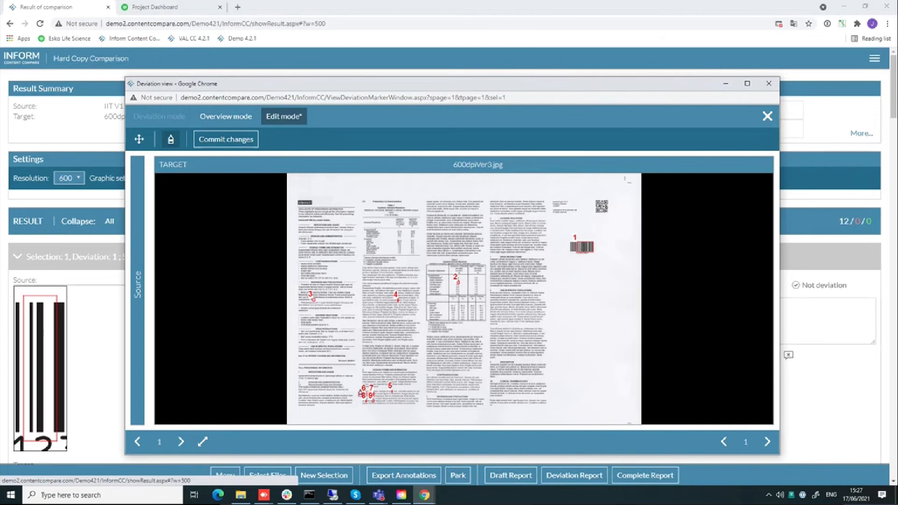
left_click_drag(360, 394, 379, 410)
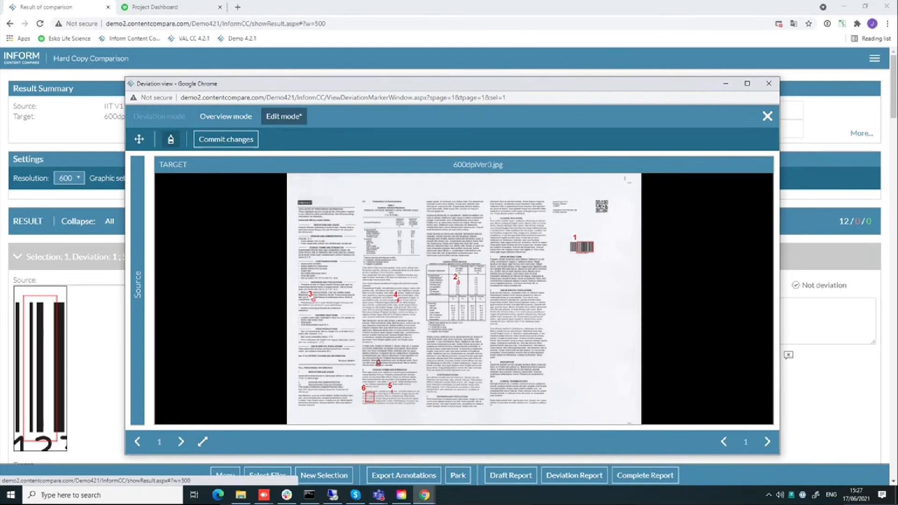
left_click(243, 141)
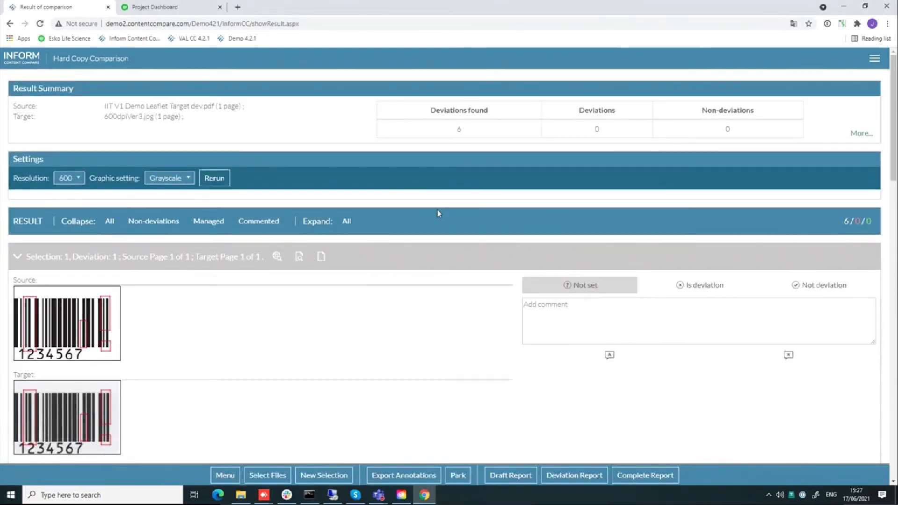
- Analyze deviation 1 on the barcode and mark it as Not deviation
left_click(276, 256)
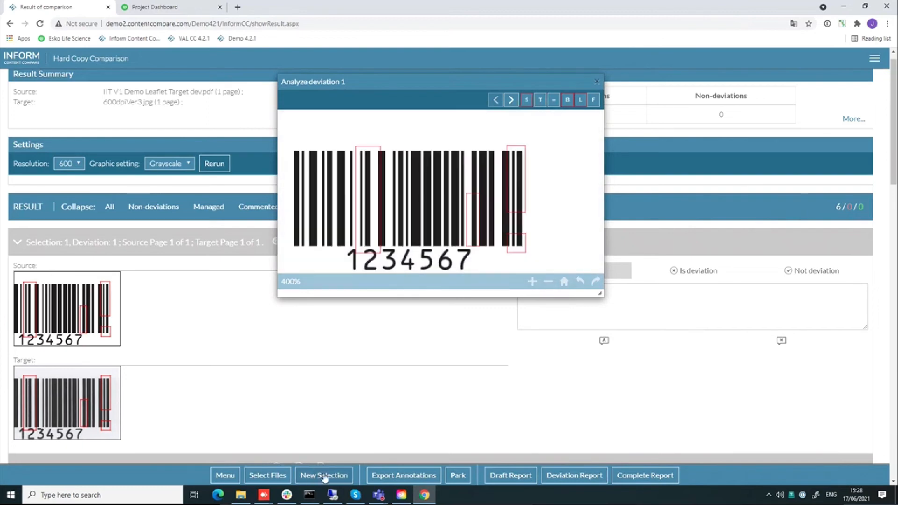
scroll(342, 389, "down", 1)
scroll(341, 381, "down", 1)
scroll(333, 361, "up", 2)
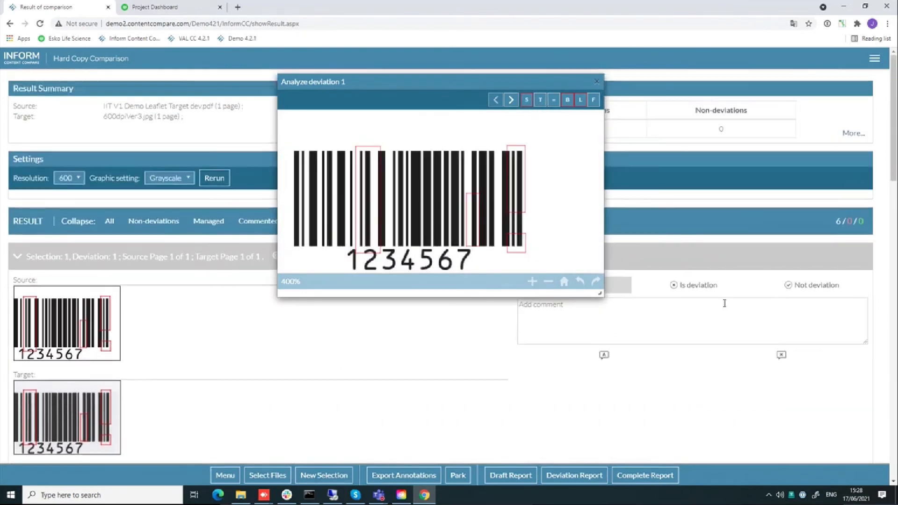
left_click(797, 287)
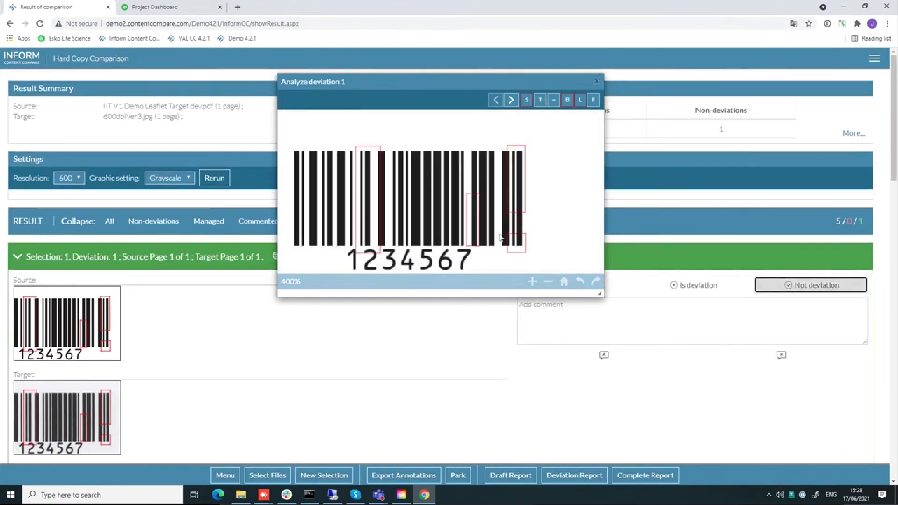
scroll(615, 281, "down", 3)
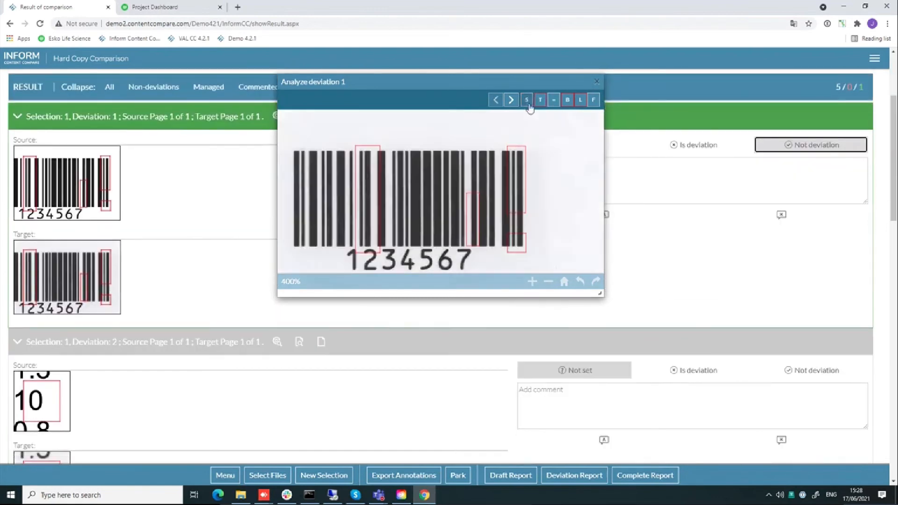
- Analyze deviations 2, 3 and 4 and mark each one as Is deviation
left_click(510, 100)
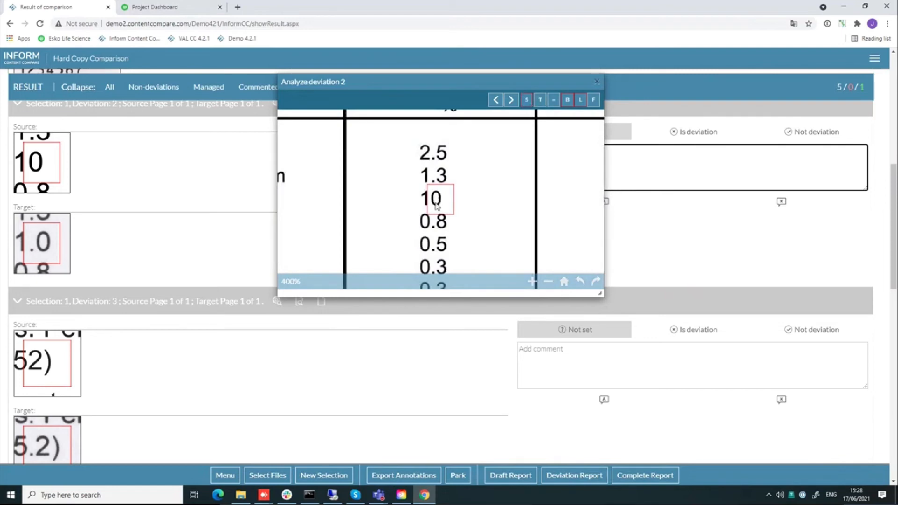
left_click(711, 135)
left_click(511, 100)
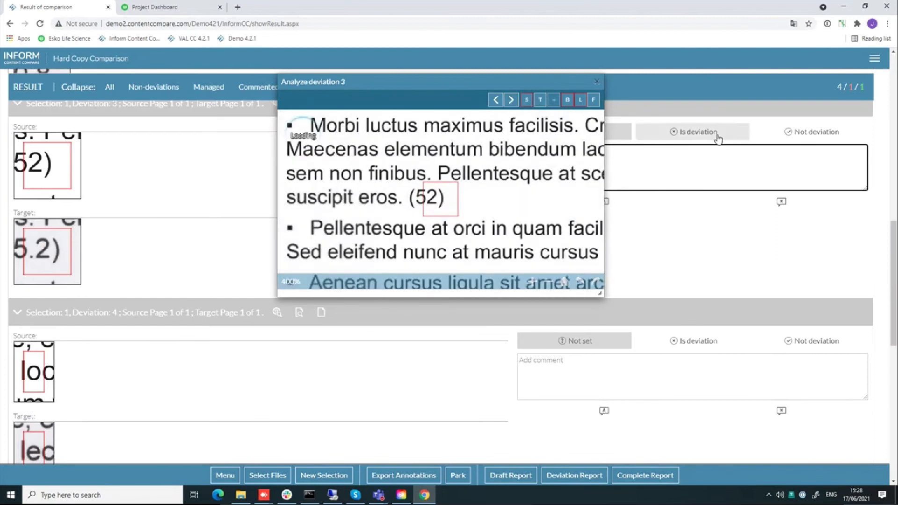
left_click(718, 135)
left_click(511, 100)
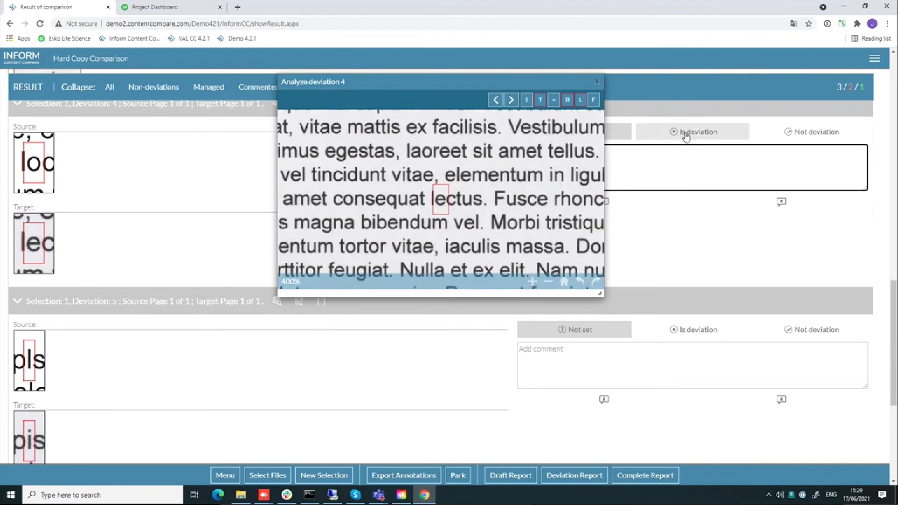
left_click(686, 134)
- Check deviation 5 in the difference view, mark deviations 5 and 6 as Is deviation, and close the analysis
left_click(512, 101)
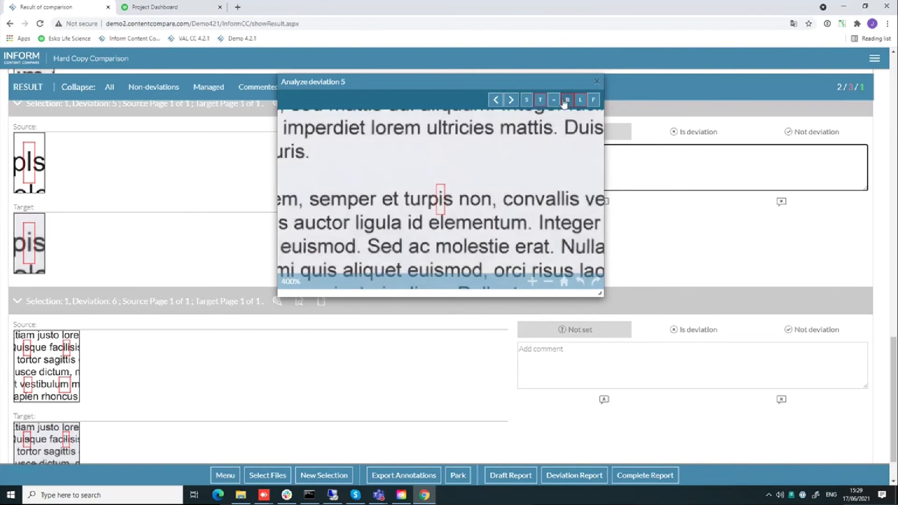
left_click(553, 102)
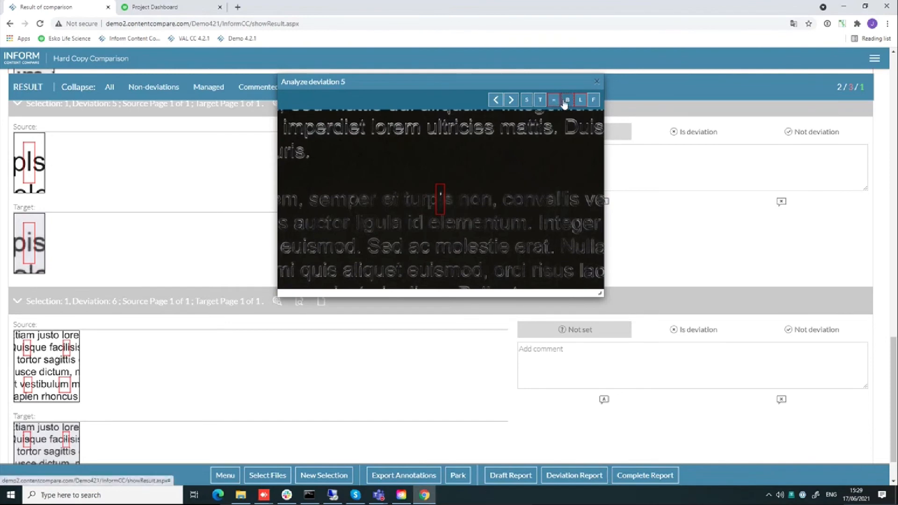
left_click(523, 204)
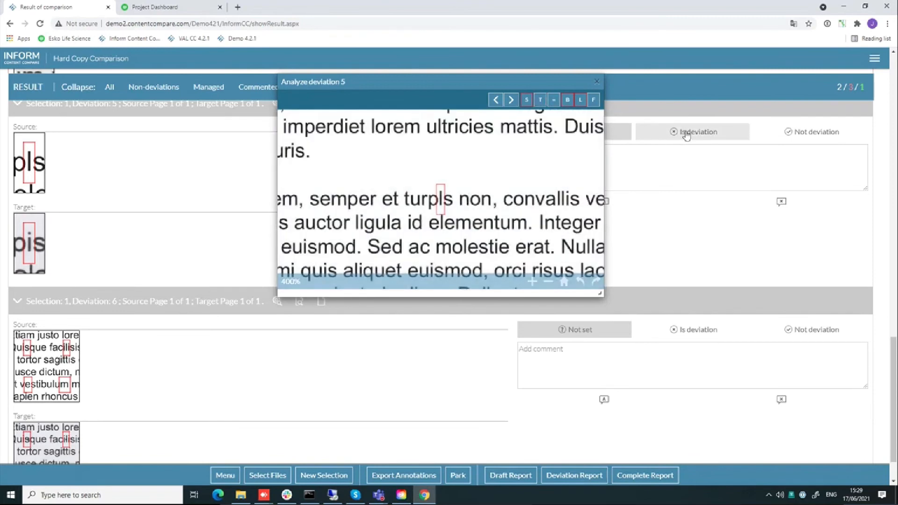
left_click(686, 133)
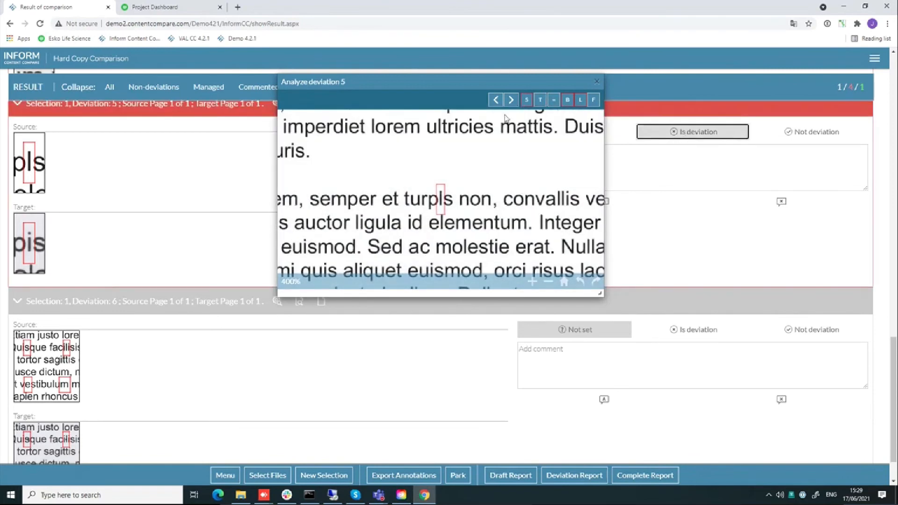
left_click(511, 100)
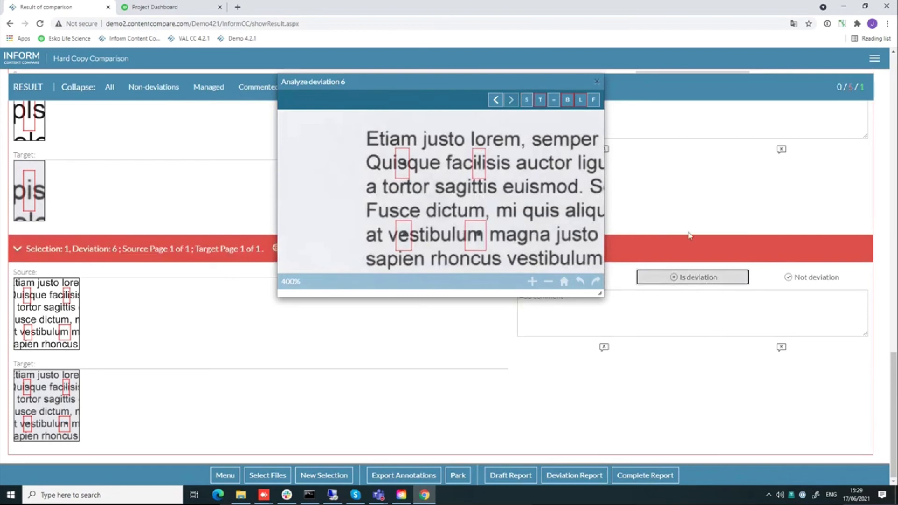
left_click(596, 81)
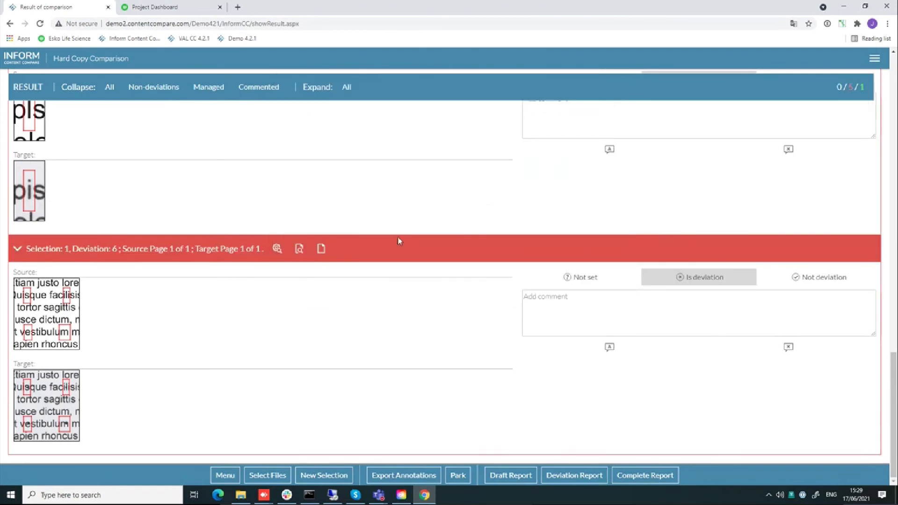
- Open deviation 6 in the deviation view and read the linear barcode on the scanned target, skipping the QR code
left_click(299, 249)
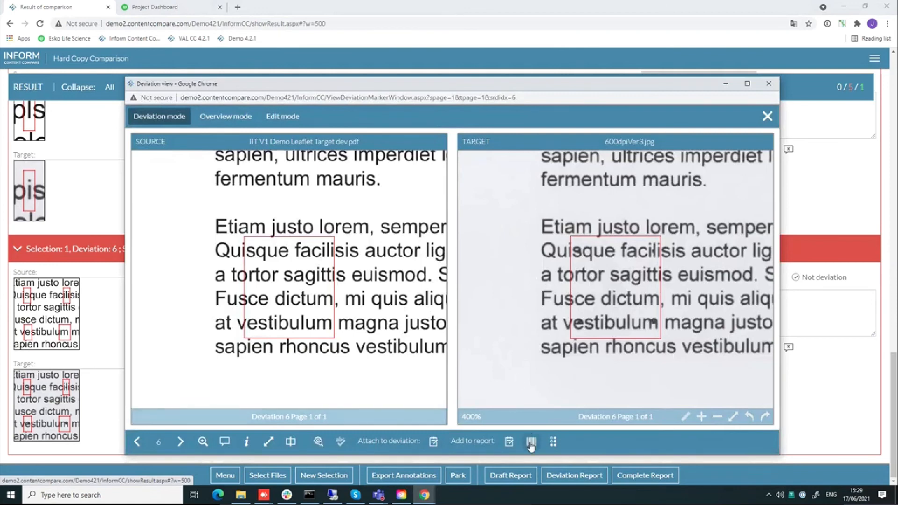
left_click(530, 443)
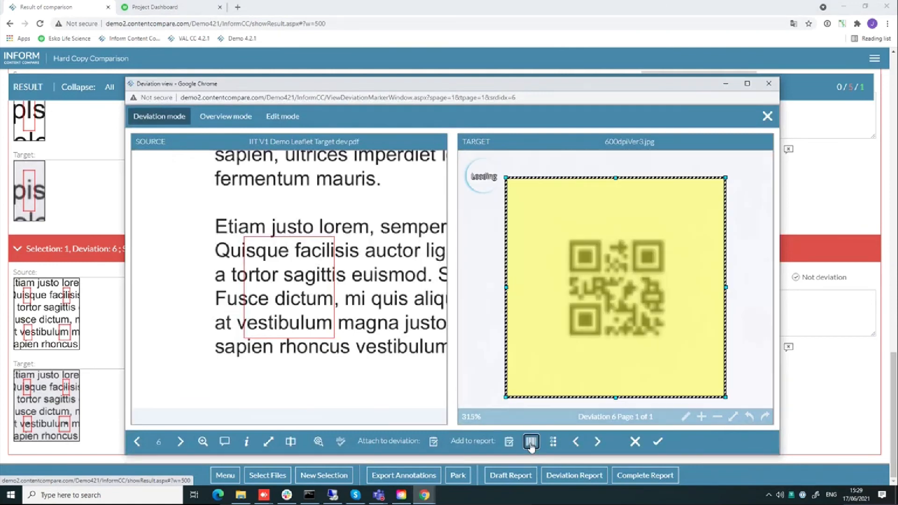
left_click(596, 447)
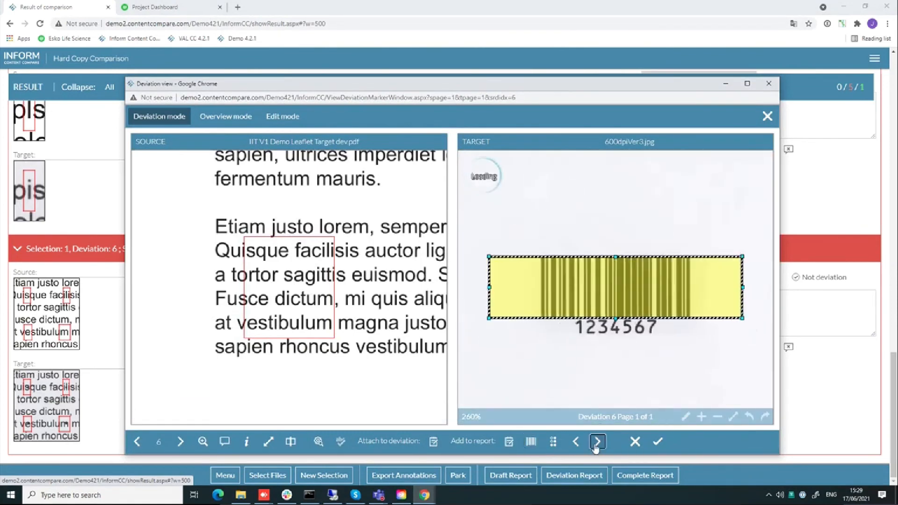
left_click(659, 442)
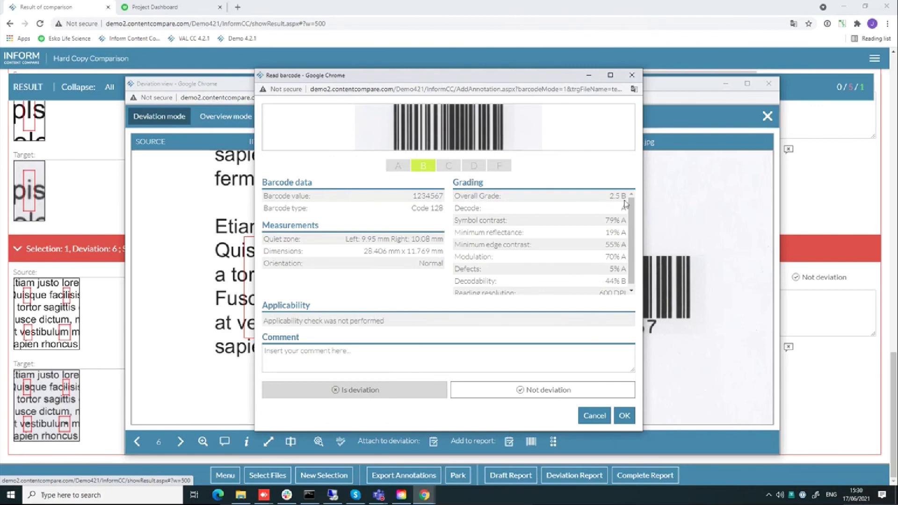
- Review the barcode's grading and add the reading to the report as Not deviation
scroll(616, 247, "down", 1)
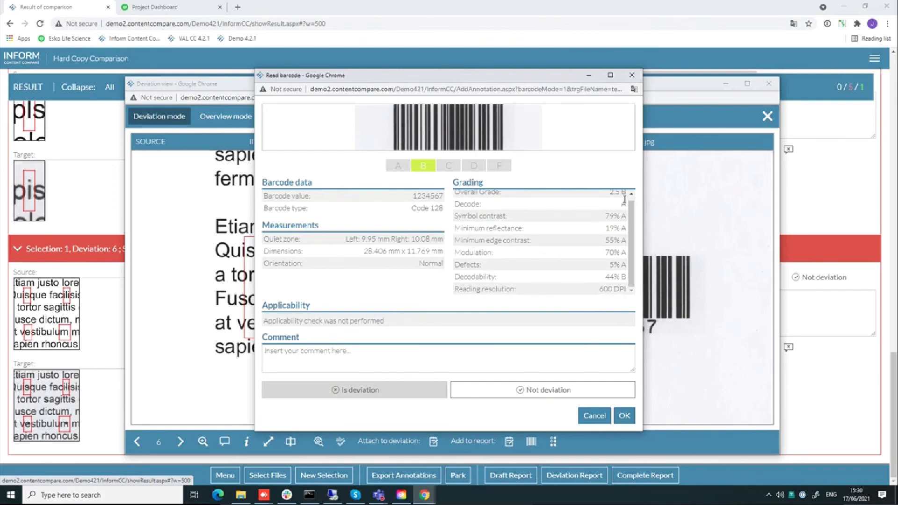
scroll(617, 215, "up", 1)
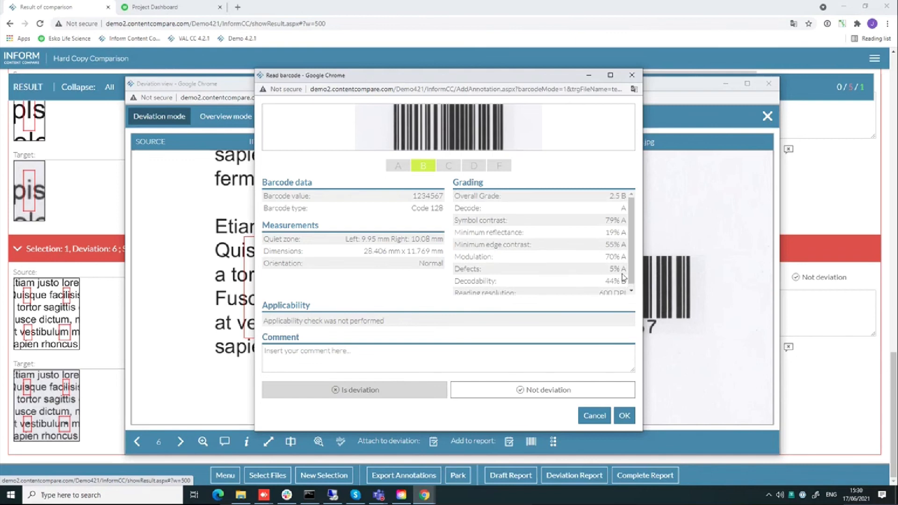
scroll(621, 254, "down", 1)
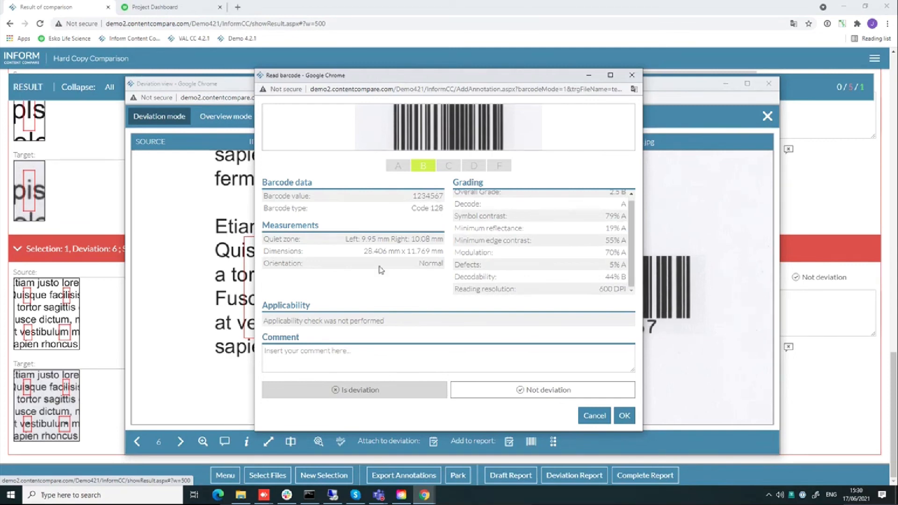
left_click(532, 398)
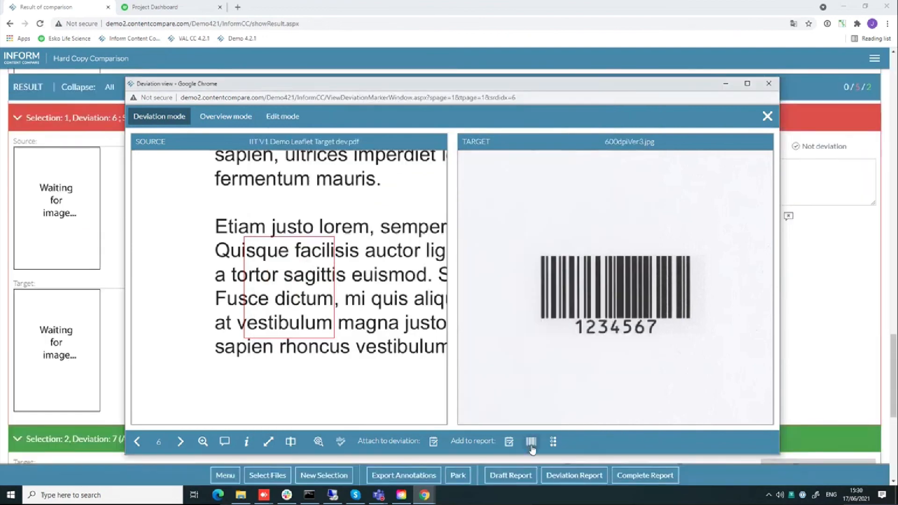
- Read the QR code on the scanned target and add the reading to the report as Not deviation
left_click(617, 439)
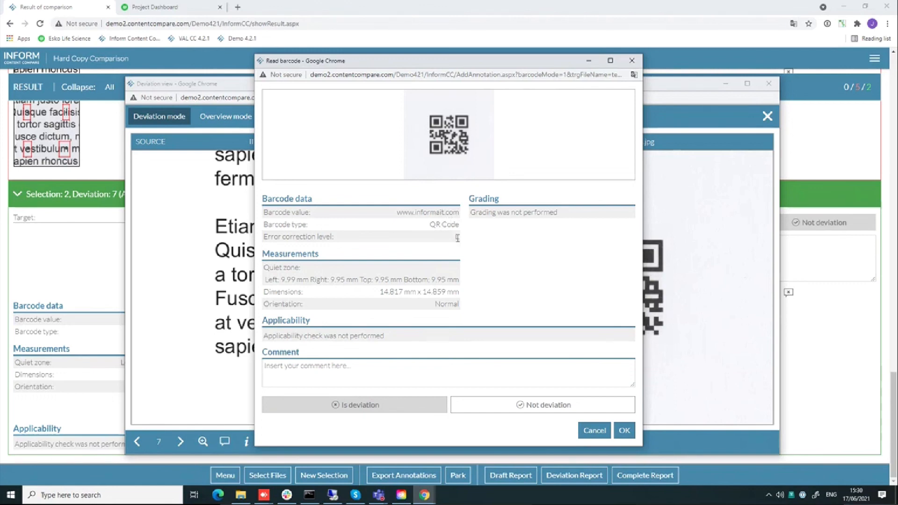
left_click(573, 405)
left_click(623, 430)
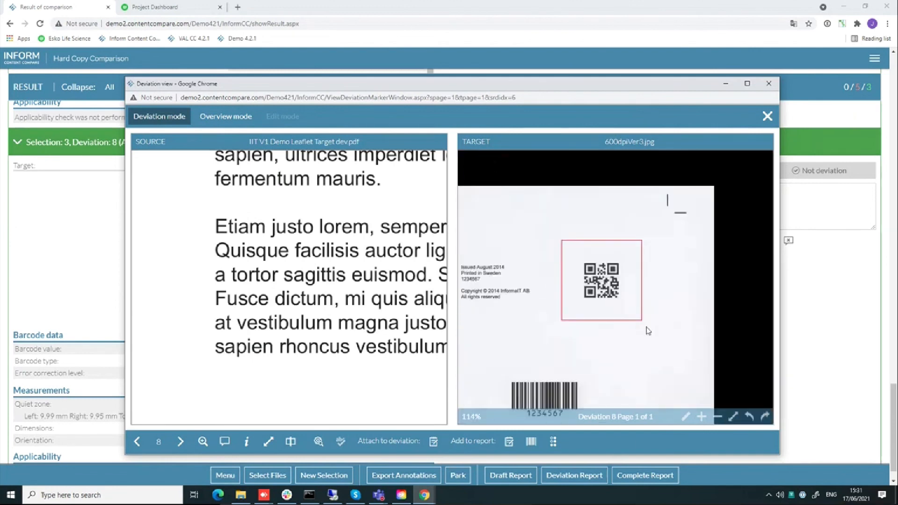
- Measure a short distance outward from the linear barcode's right edge on the scanned target, and close the measurement
scroll(662, 368, "down", 1)
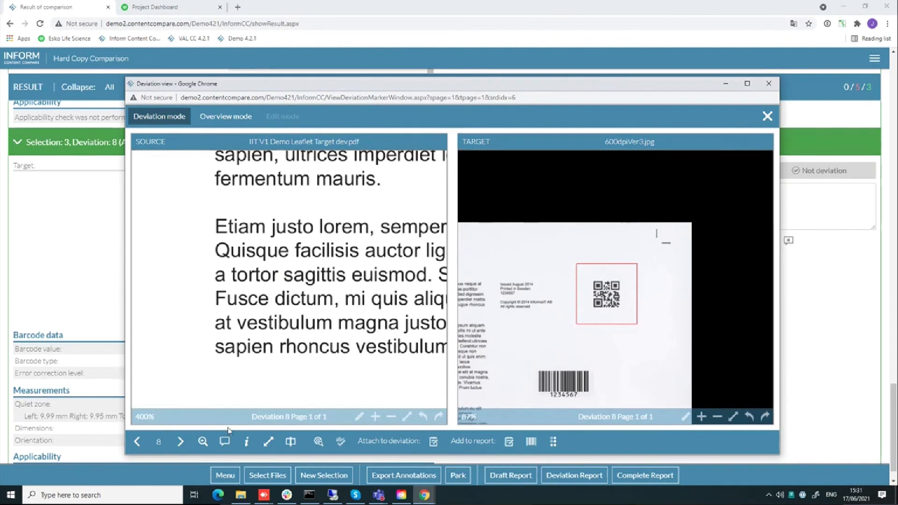
left_click(686, 417)
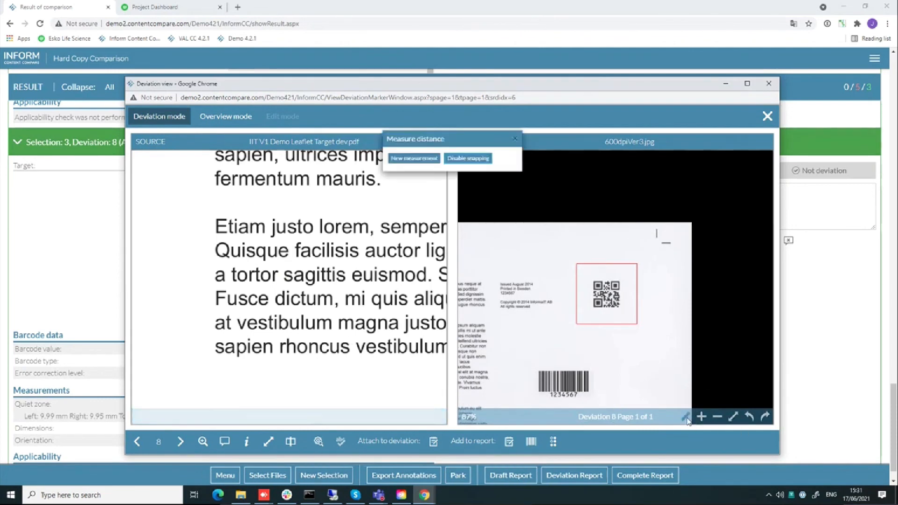
mouse_move(589, 371)
left_mouse_down()
mouse_move(599, 309)
mouse_move(695, 373)
mouse_move(590, 328)
mouse_move(597, 311)
mouse_move(525, 305)
mouse_move(540, 325)
mouse_move(608, 366)
left_mouse_up()
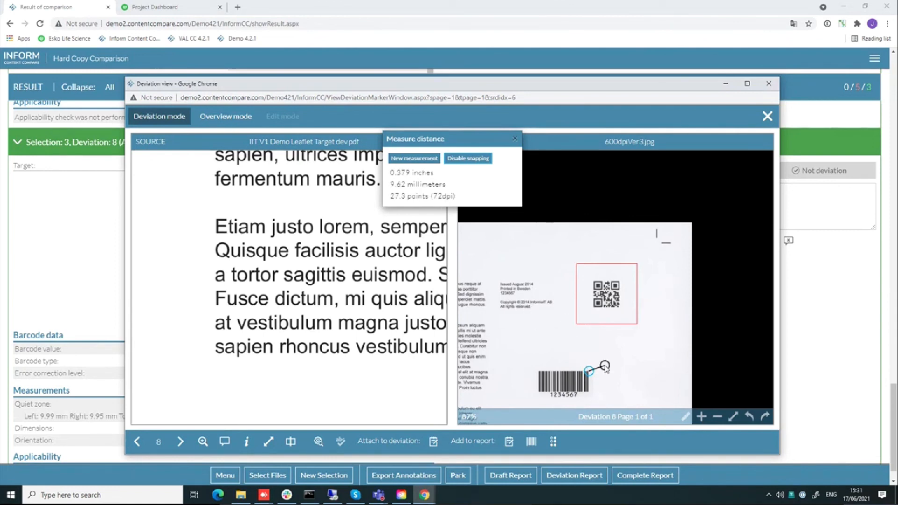
left_click(515, 139)
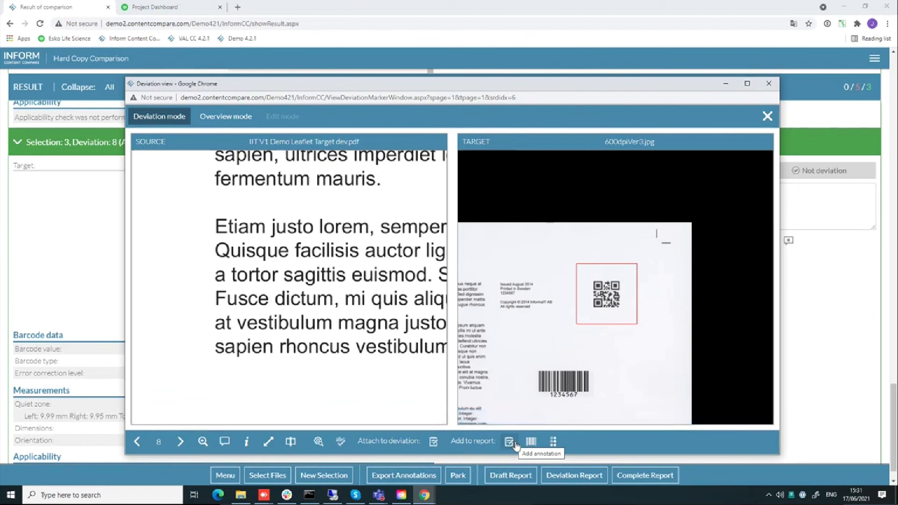
scroll(624, 322, "down", 2)
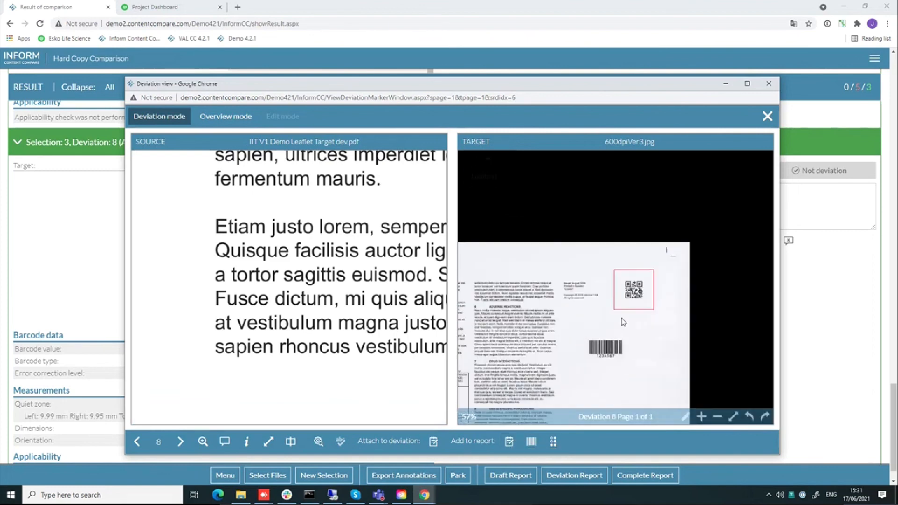
scroll(624, 322, "down", 2)
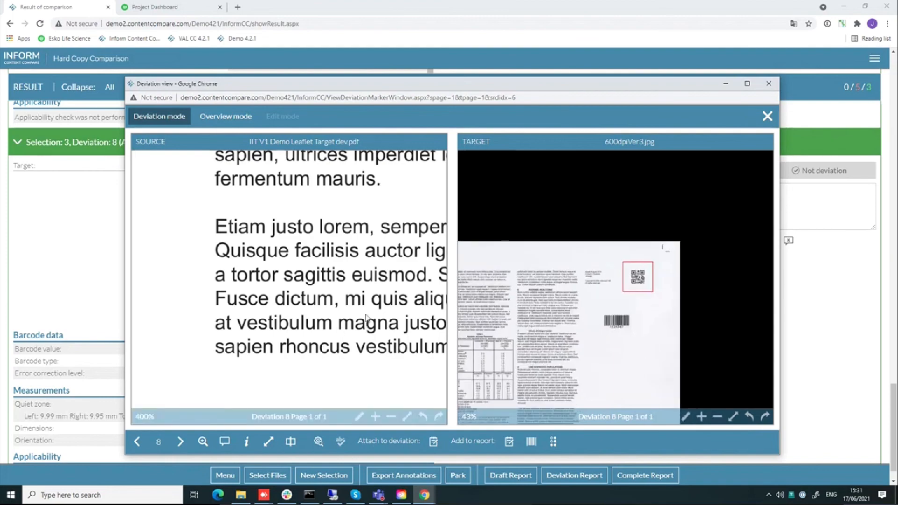
scroll(367, 318, "down", 3)
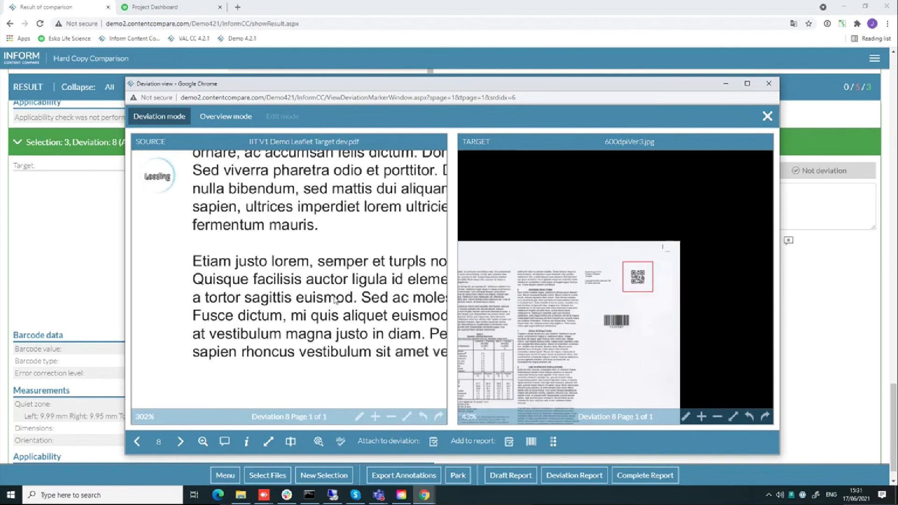
scroll(565, 370, "up", 3)
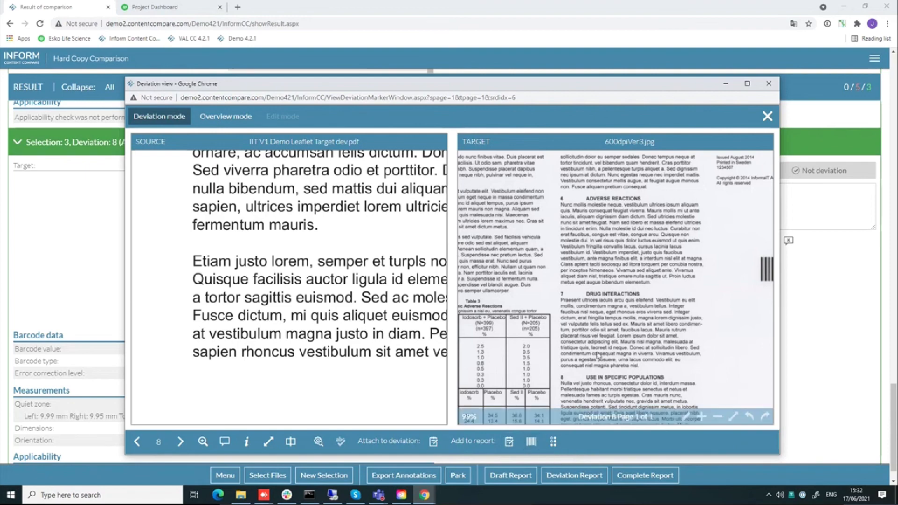
scroll(591, 346, "down", 1)
scroll(626, 327, "down", 1)
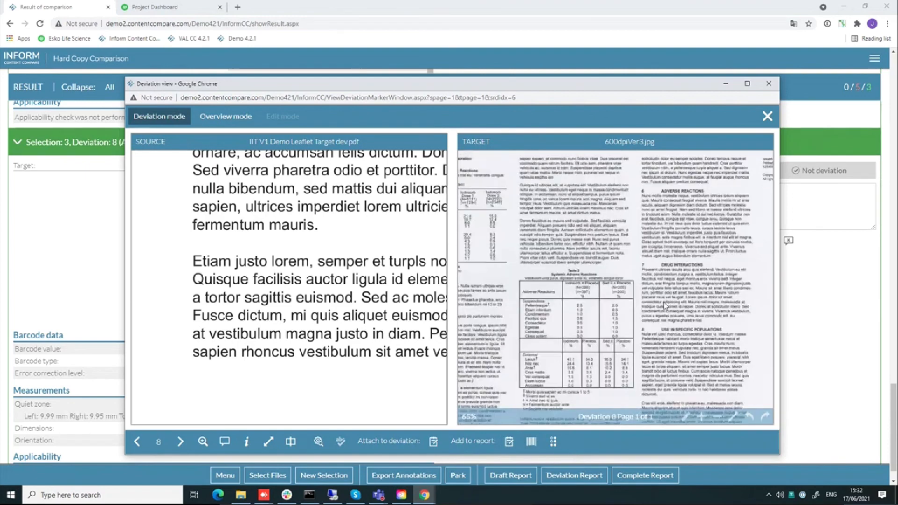